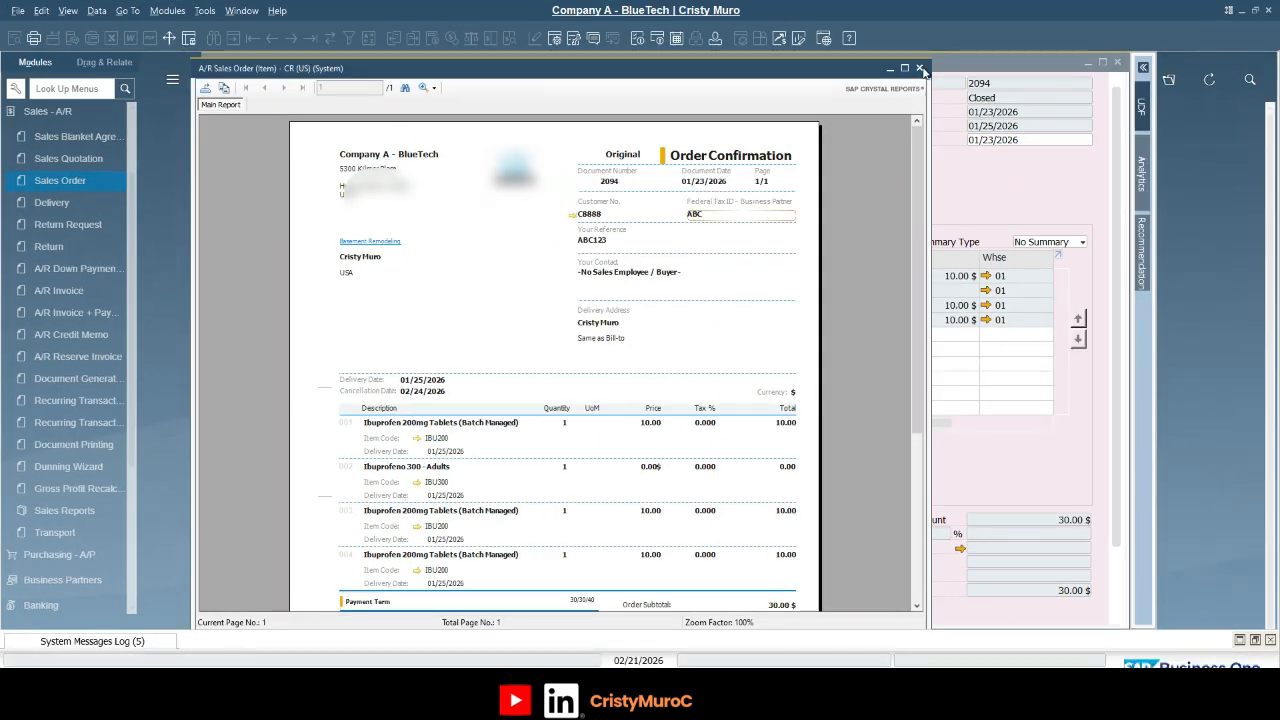
# Close the order confirmation preview and start e-mailing the sales order, choosing to attach an edited report
pyautogui.click(919, 68)
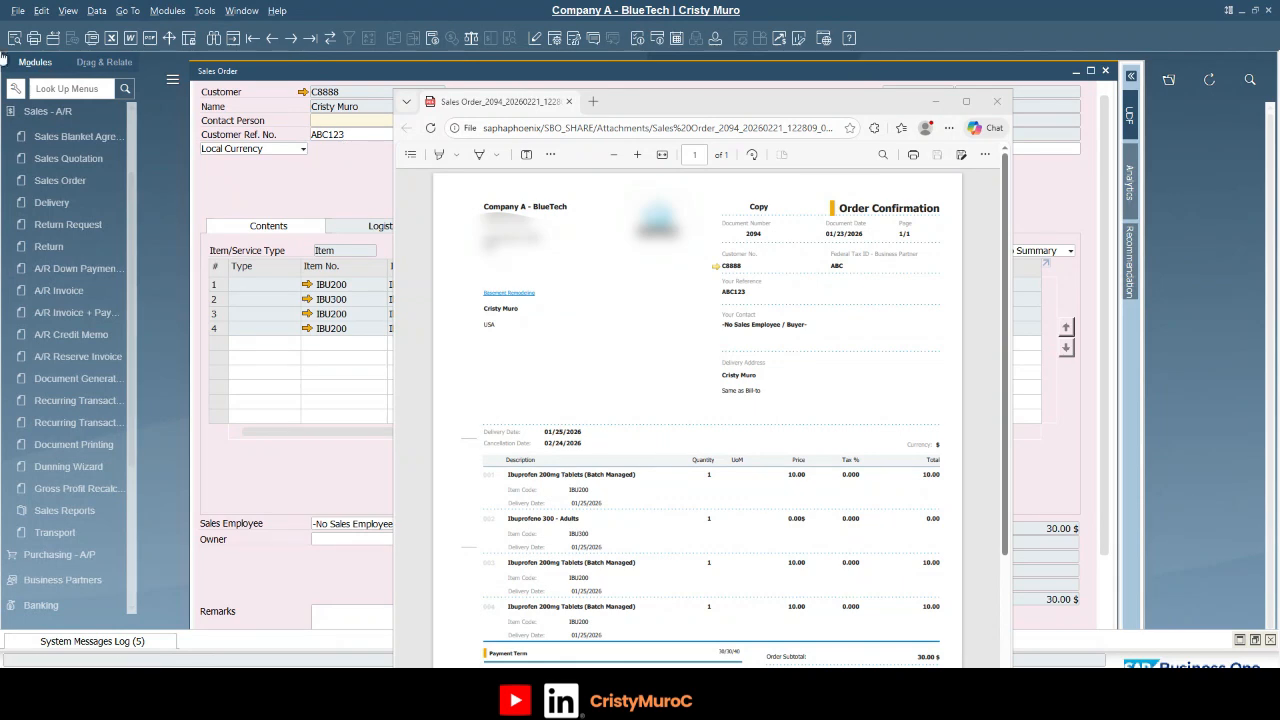
pyautogui.click(15, 13)
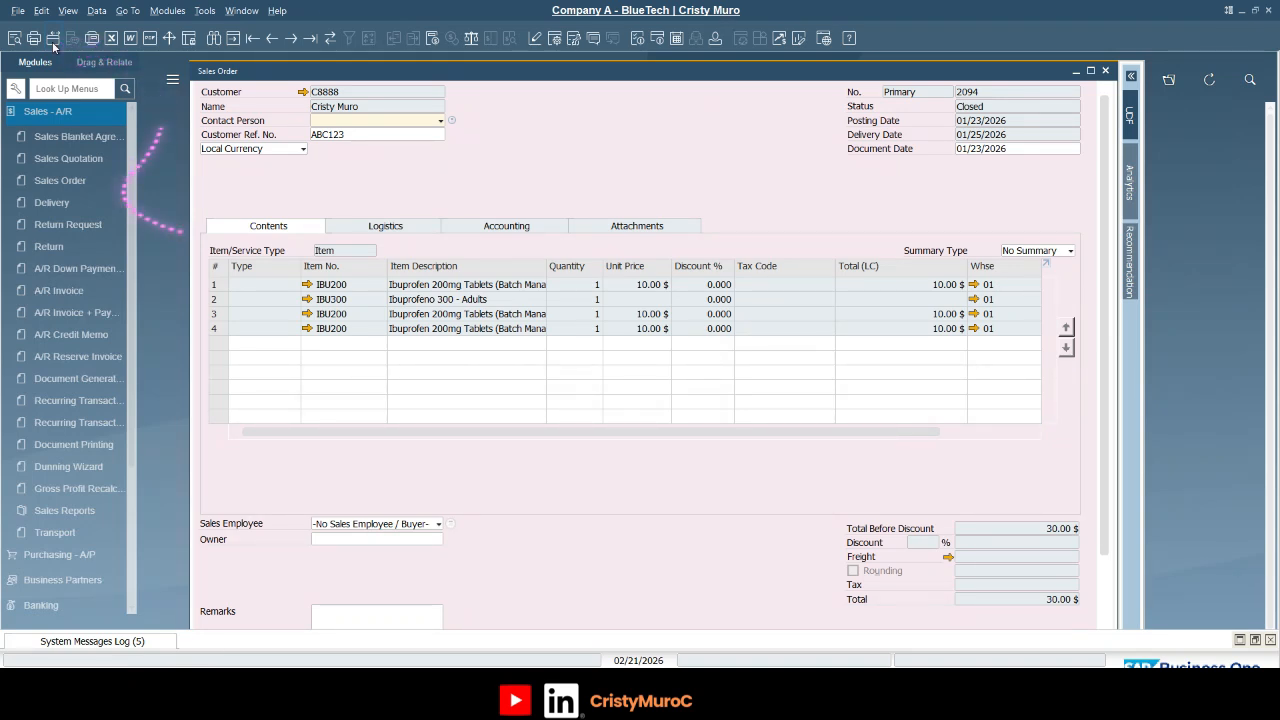
pyautogui.click(52, 41)
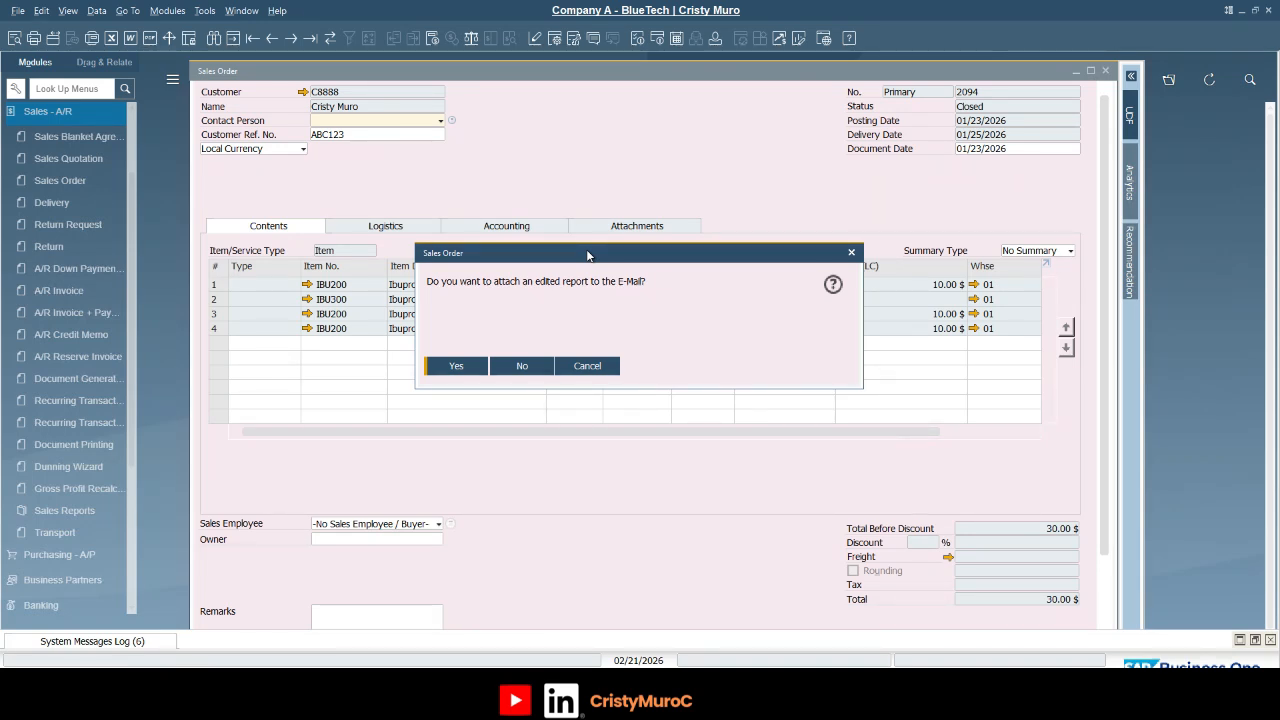
pyautogui.click(480, 362)
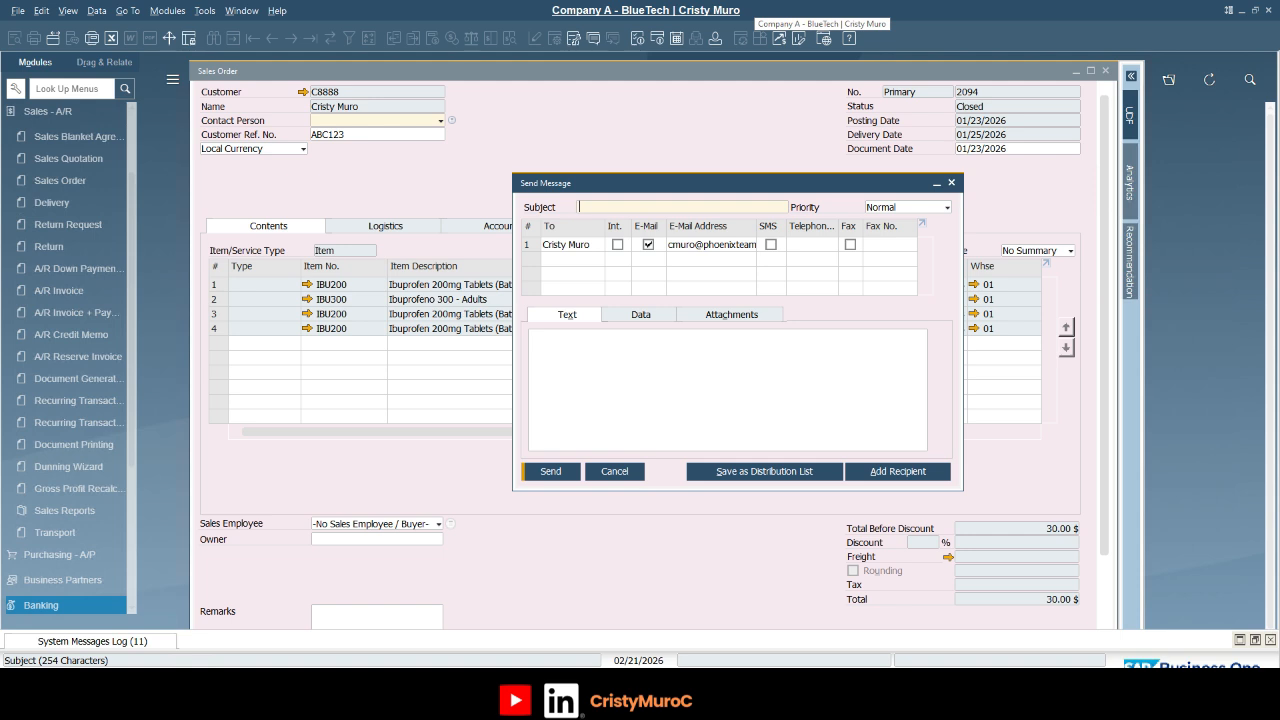
# Set the message subject to "Test Email" and delete the default recipient row
pyautogui.write('Test Email')
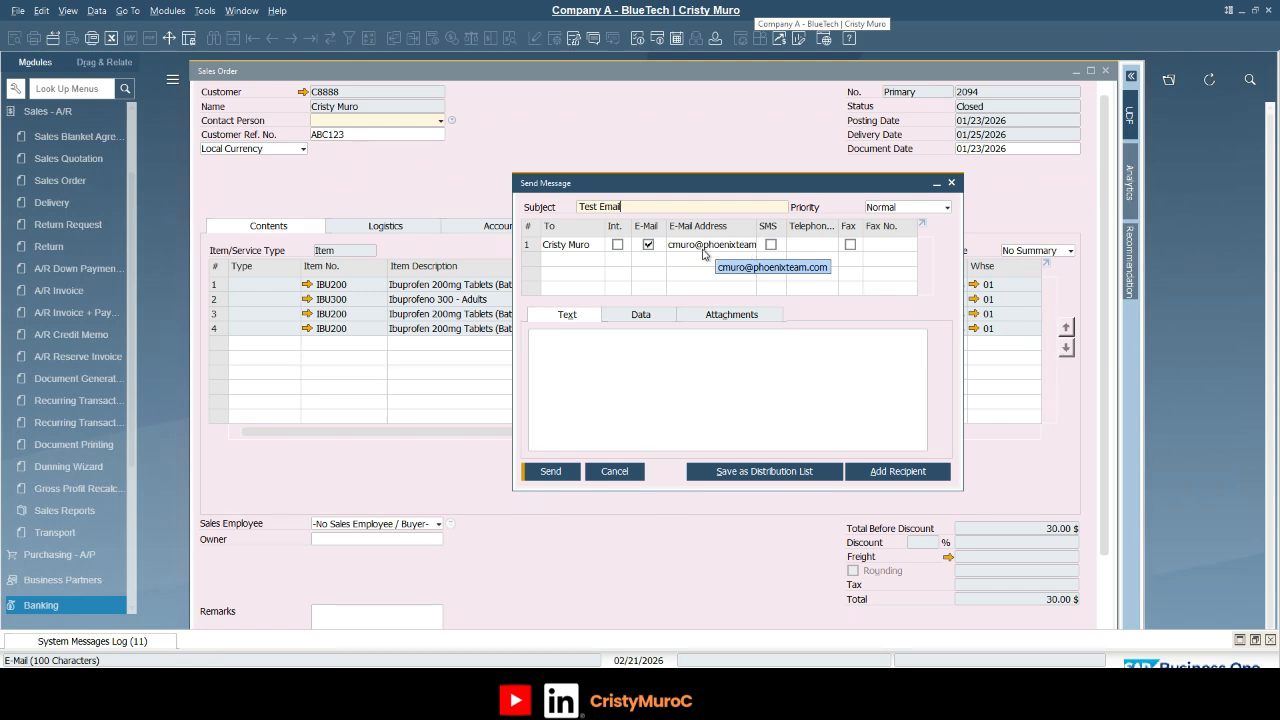
pyautogui.rightClick(532, 249)
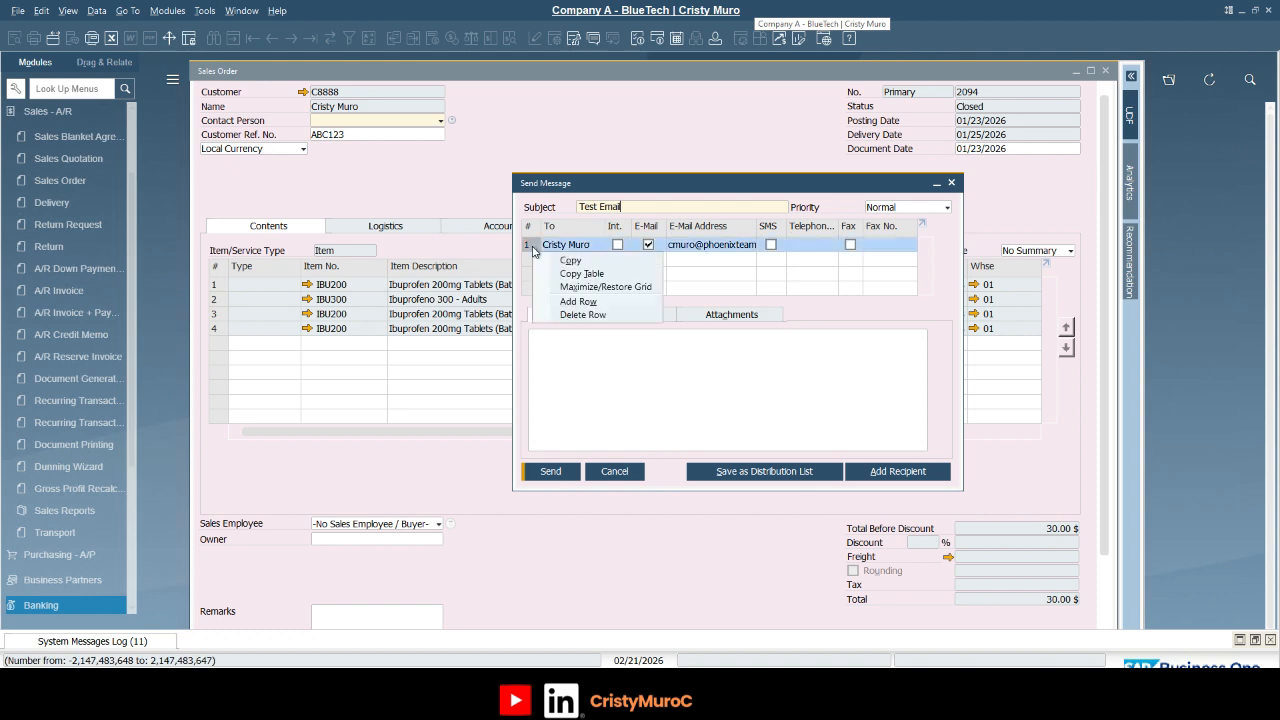
pyautogui.click(588, 315)
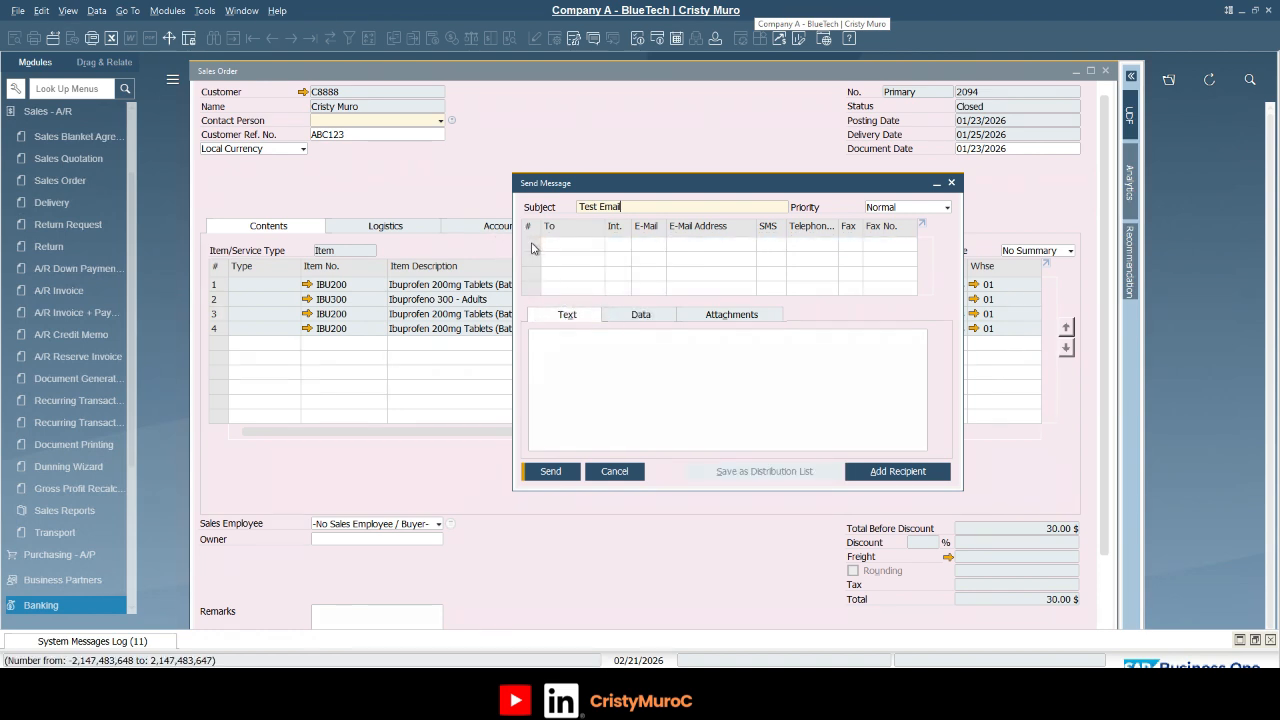
# Add a recipient row with the recipient's first name, enable E-Mail for it, and fill in the recipient's e-mail address
pyautogui.rightClick(540, 232)
pyautogui.click(604, 281)
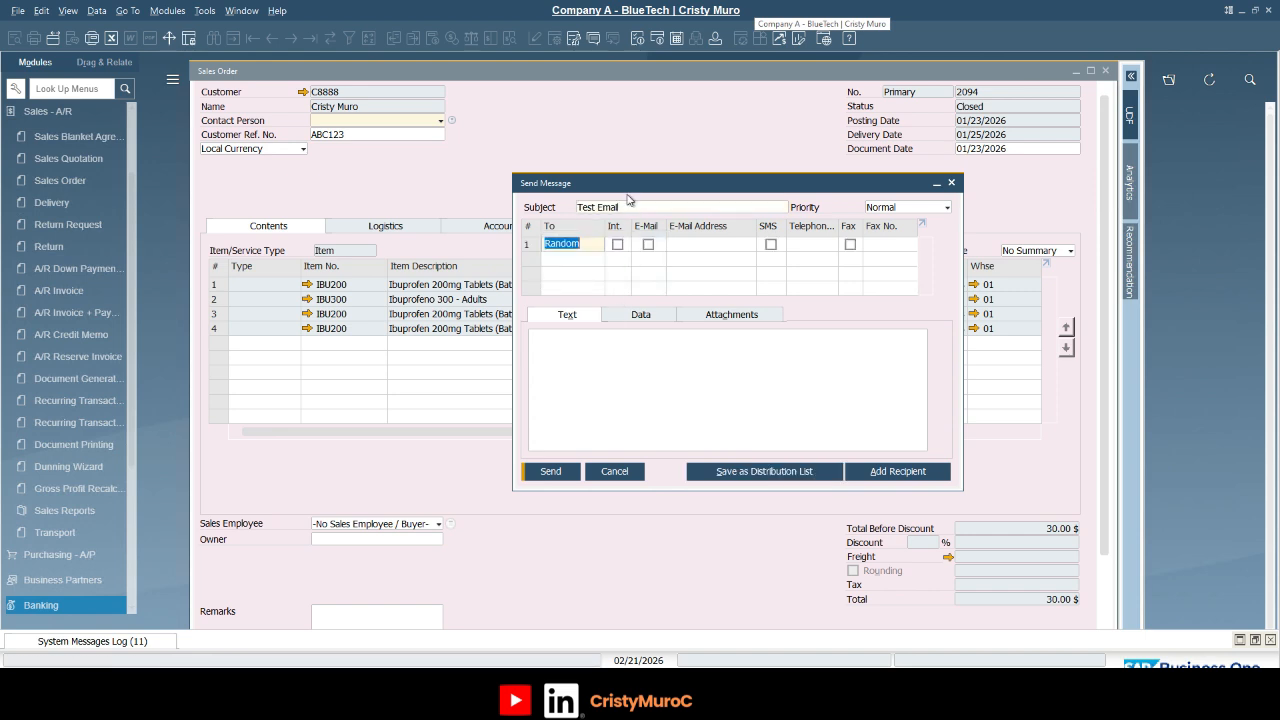
pyautogui.write('Cristina')
pyautogui.click(649, 246)
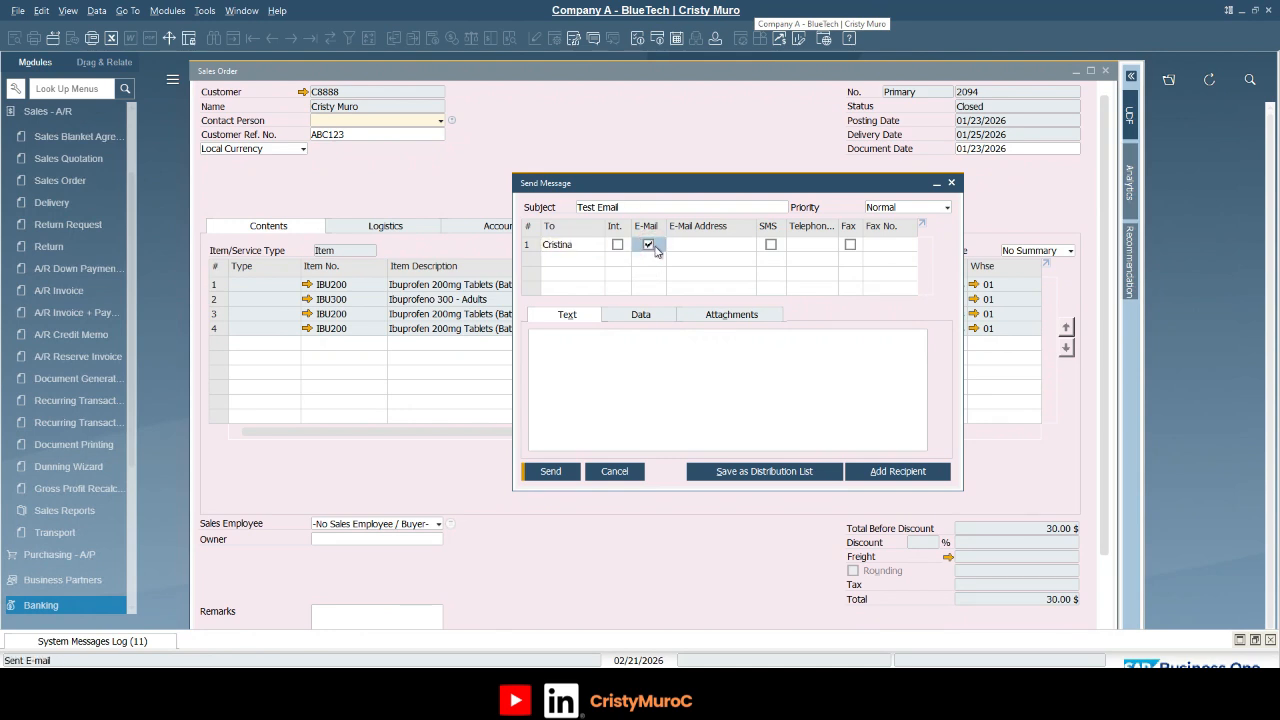
pyautogui.click(694, 248)
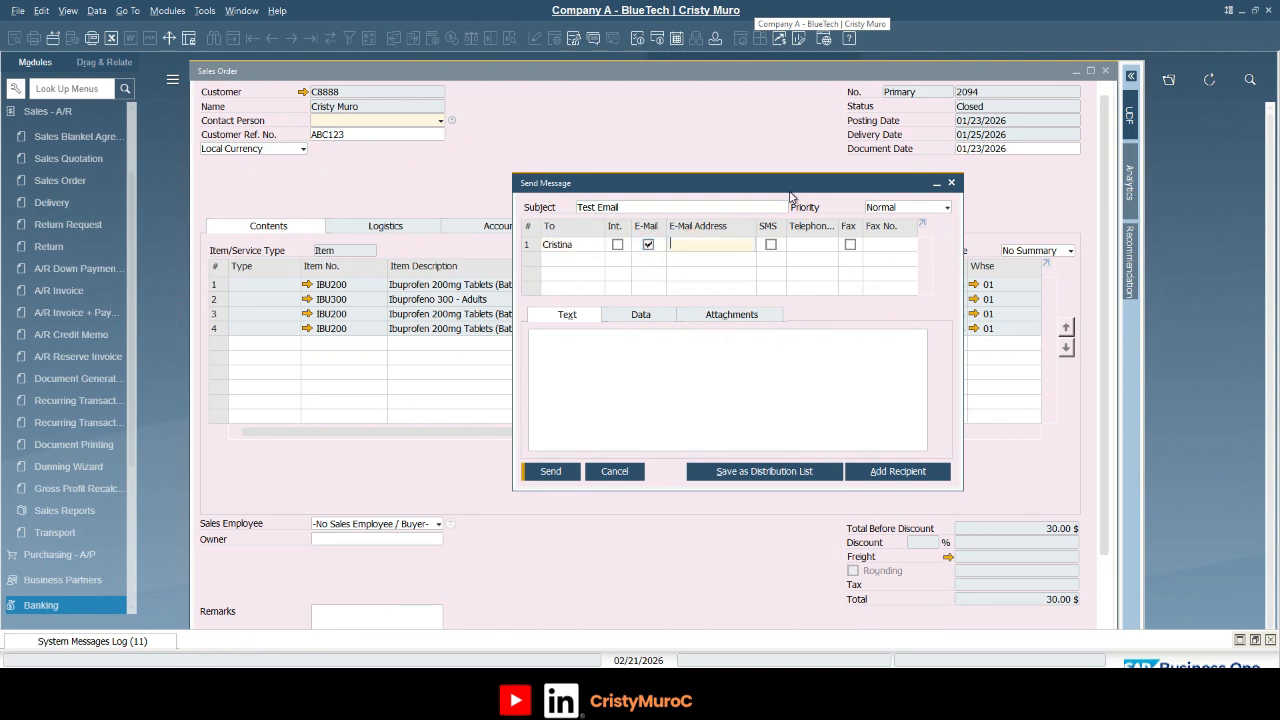
pyautogui.write('cmuro@test.com')
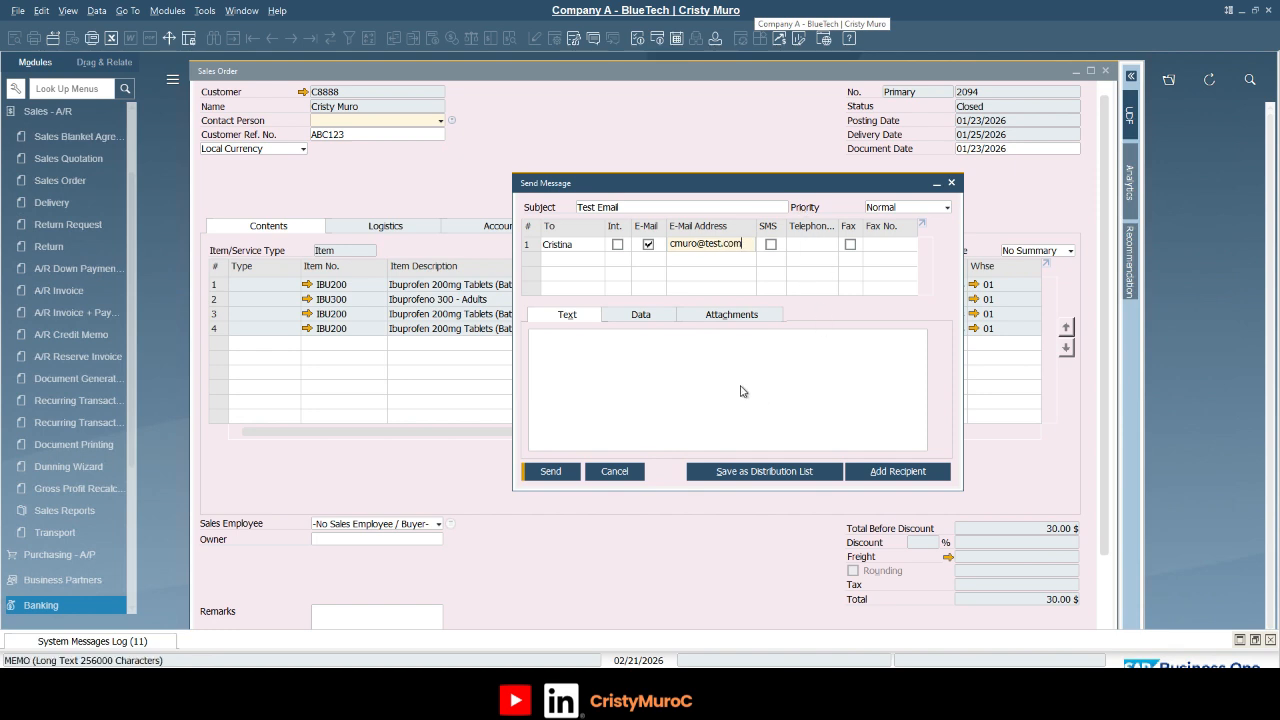
# Enter "This is a test" as the message text and review the message's attachment and linked document data
pyautogui.click(741, 391)
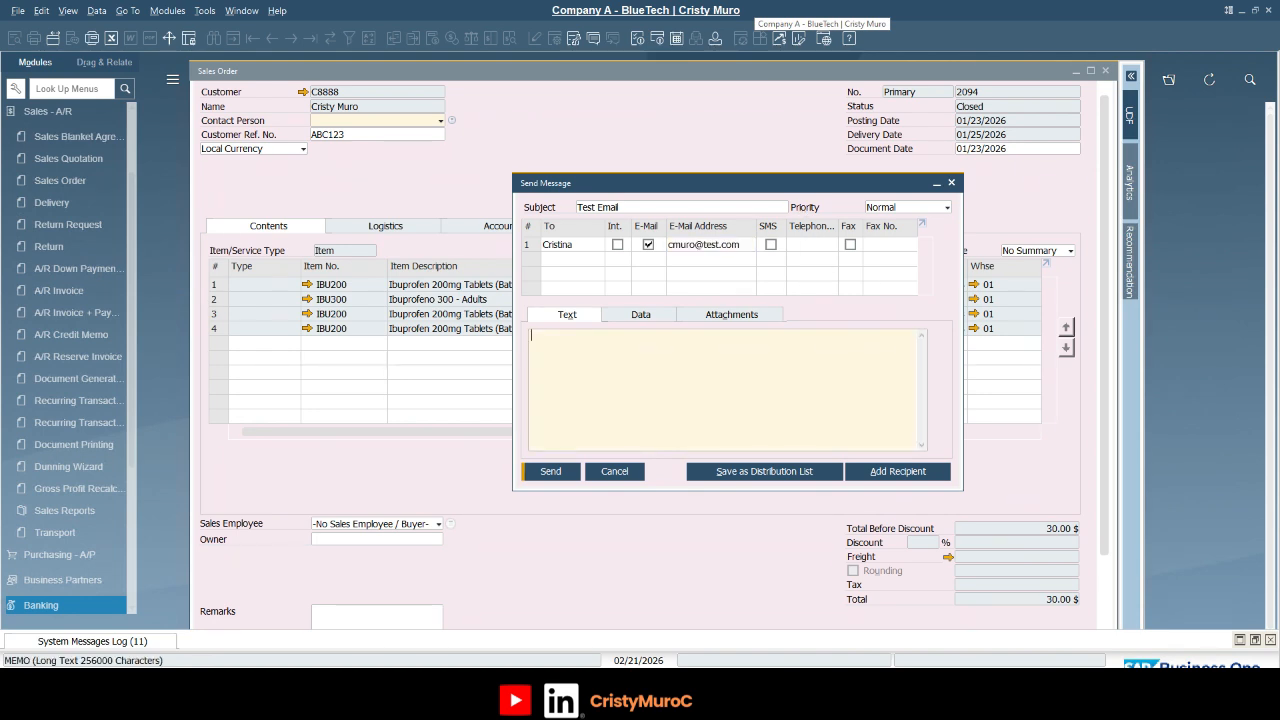
pyautogui.write('This is a test')
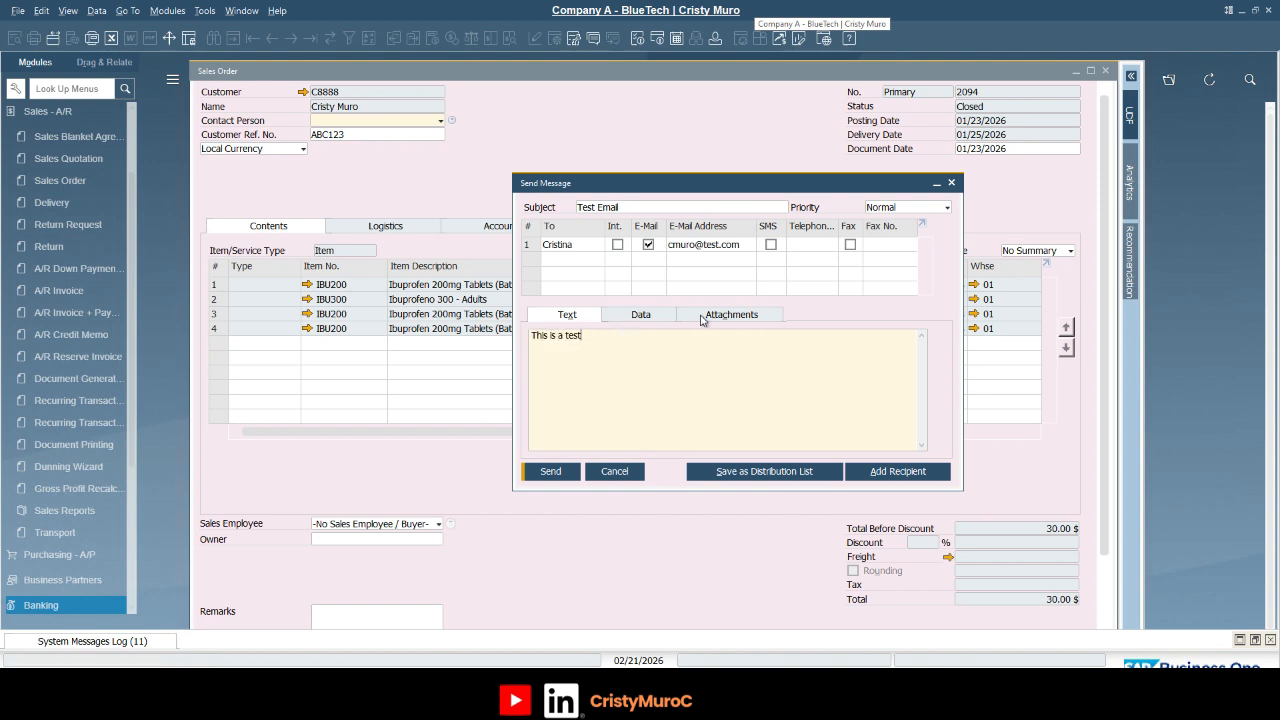
pyautogui.click(732, 314)
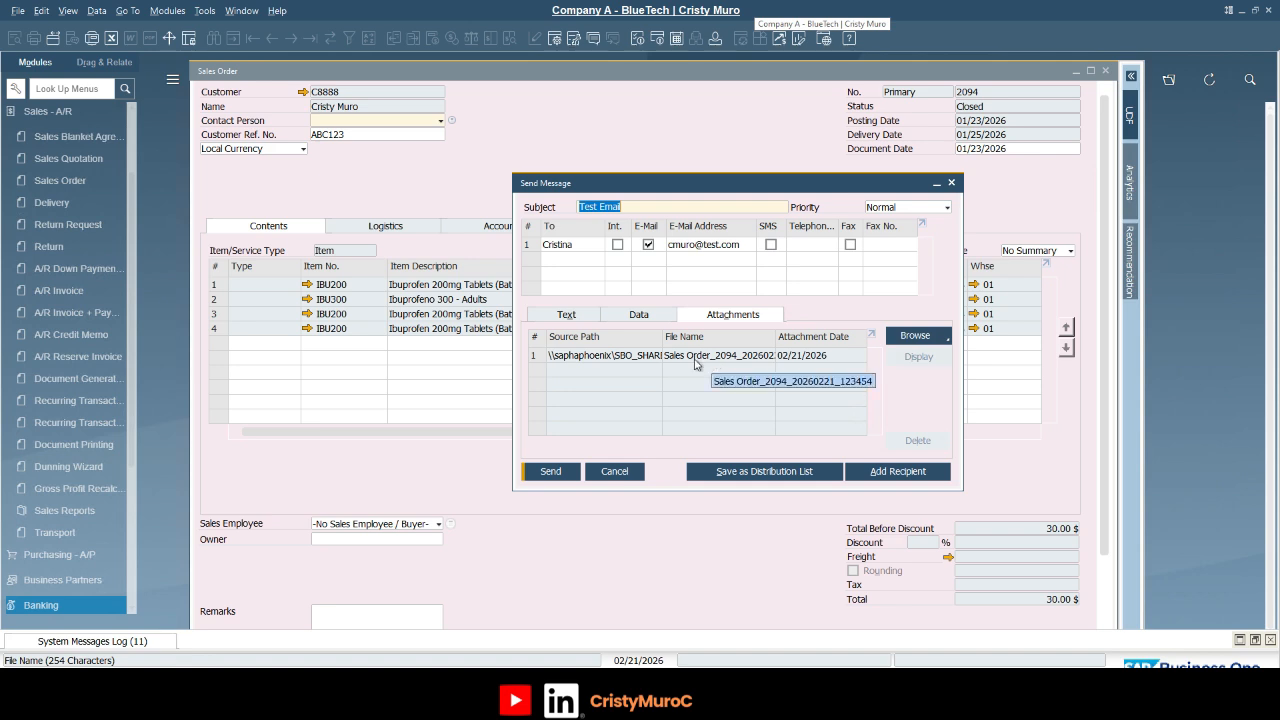
pyautogui.click(640, 316)
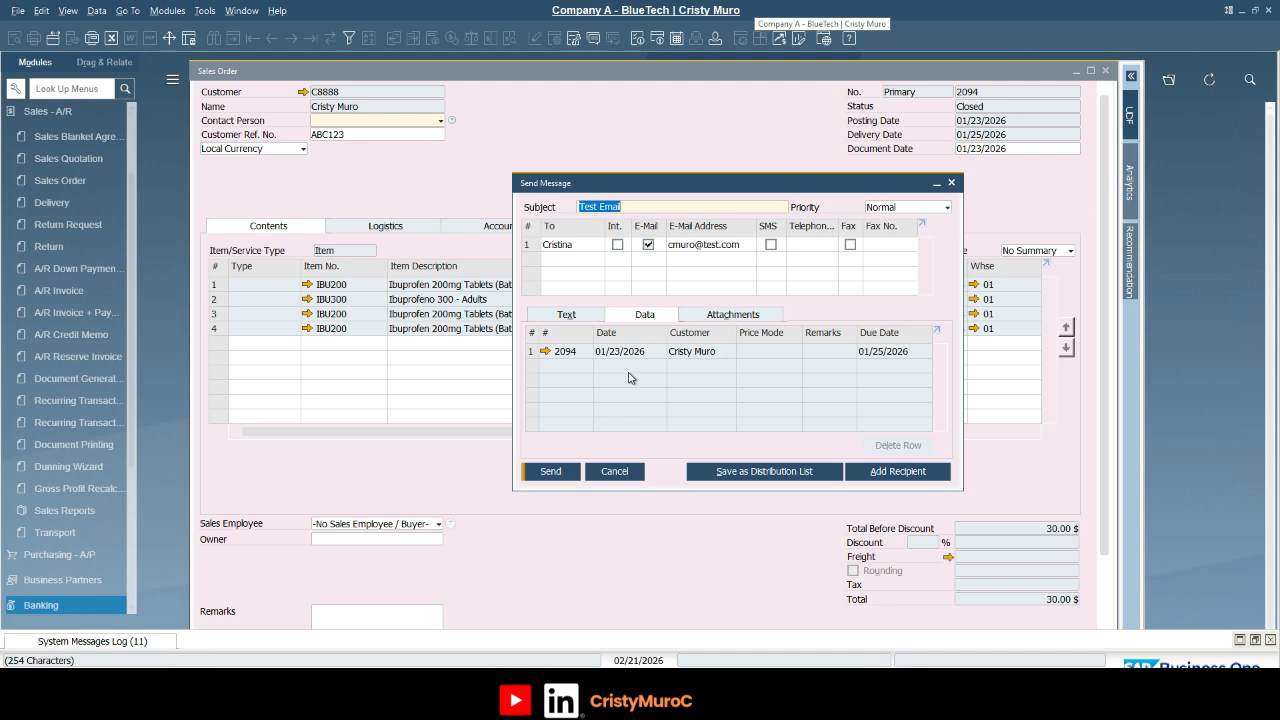
pyautogui.click(575, 312)
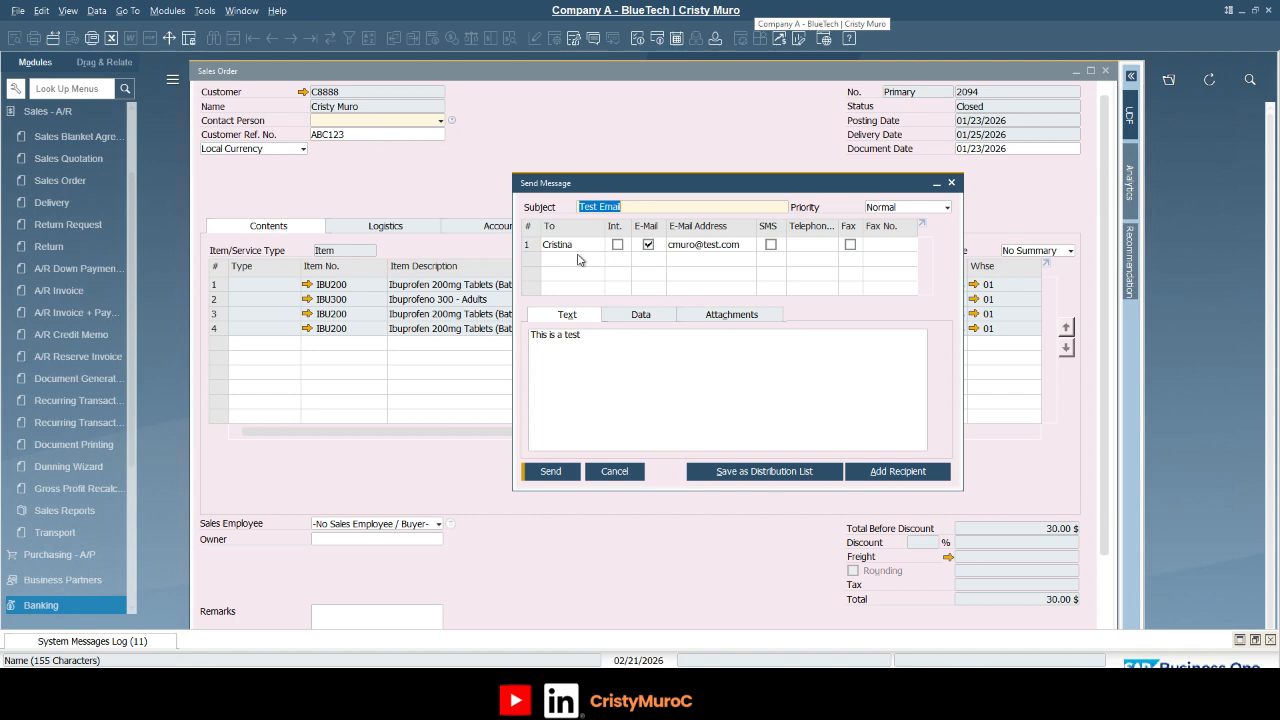
# Look through the users, contact persons and distribution lists offered as additional recipients, and leave without adding any
pyautogui.click(912, 474)
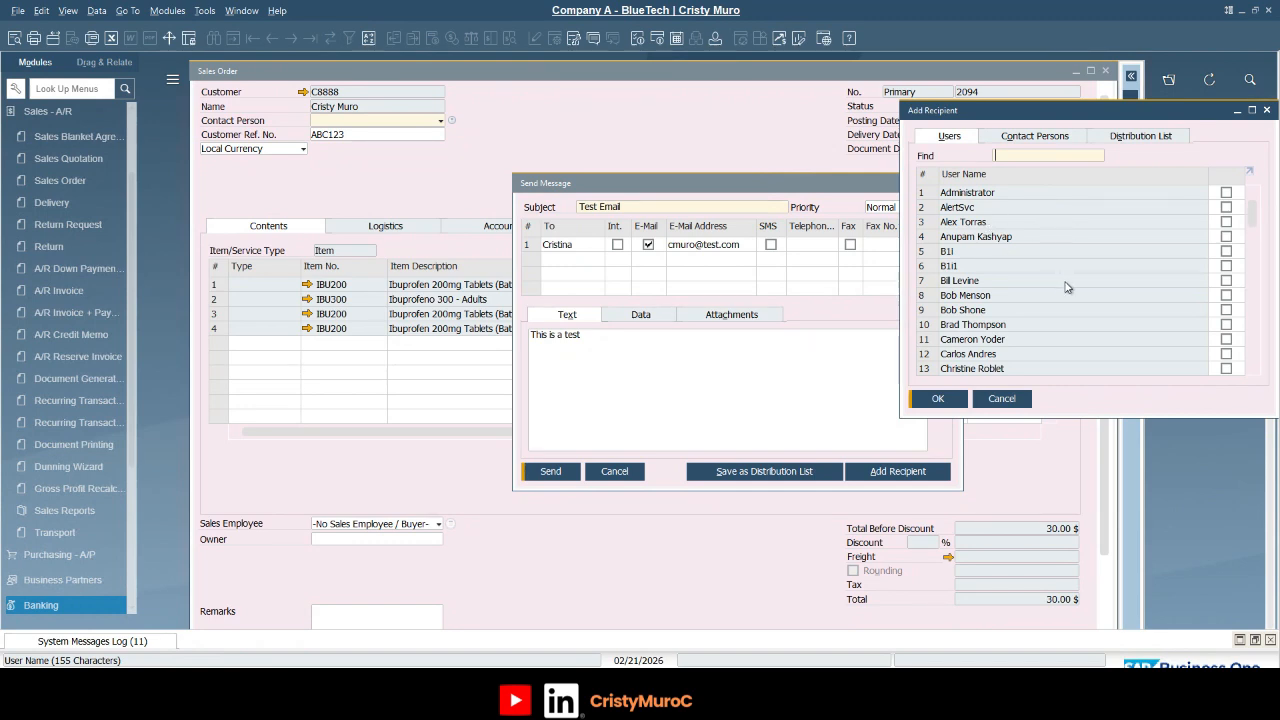
pyautogui.click(1227, 355)
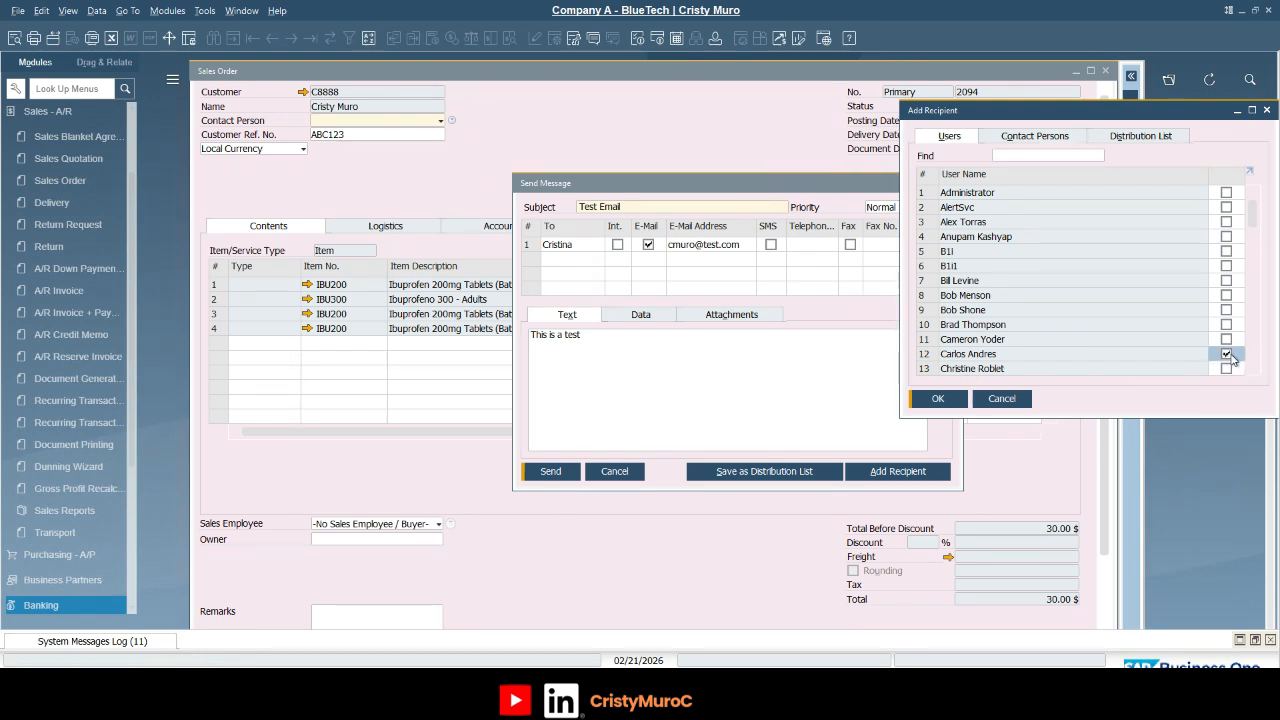
pyautogui.click(1035, 136)
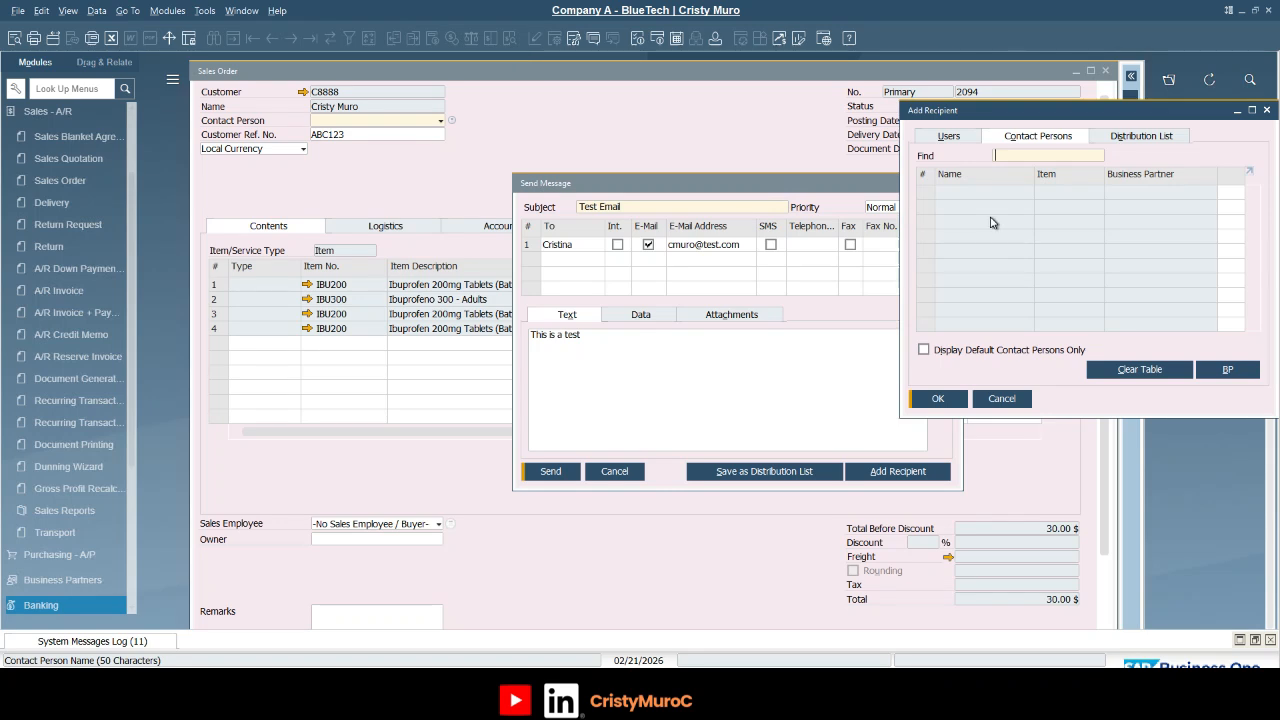
pyautogui.click(1141, 136)
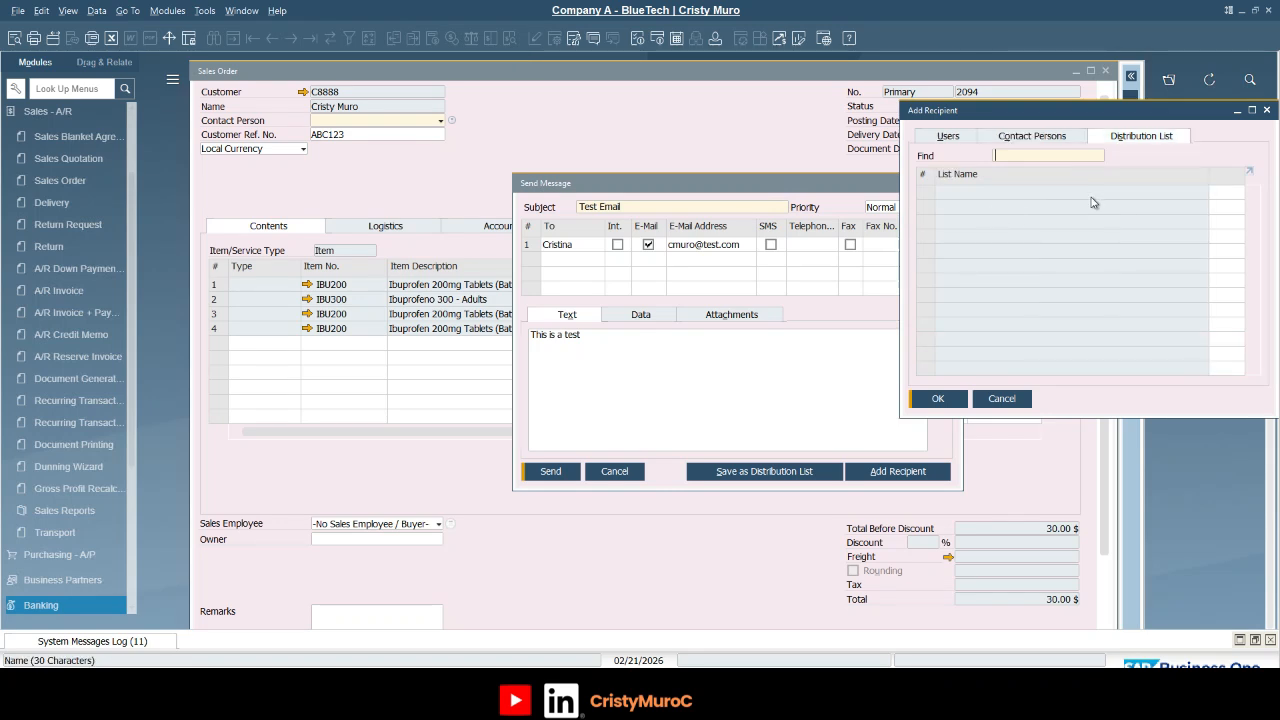
pyautogui.click(942, 137)
pyautogui.click(1002, 398)
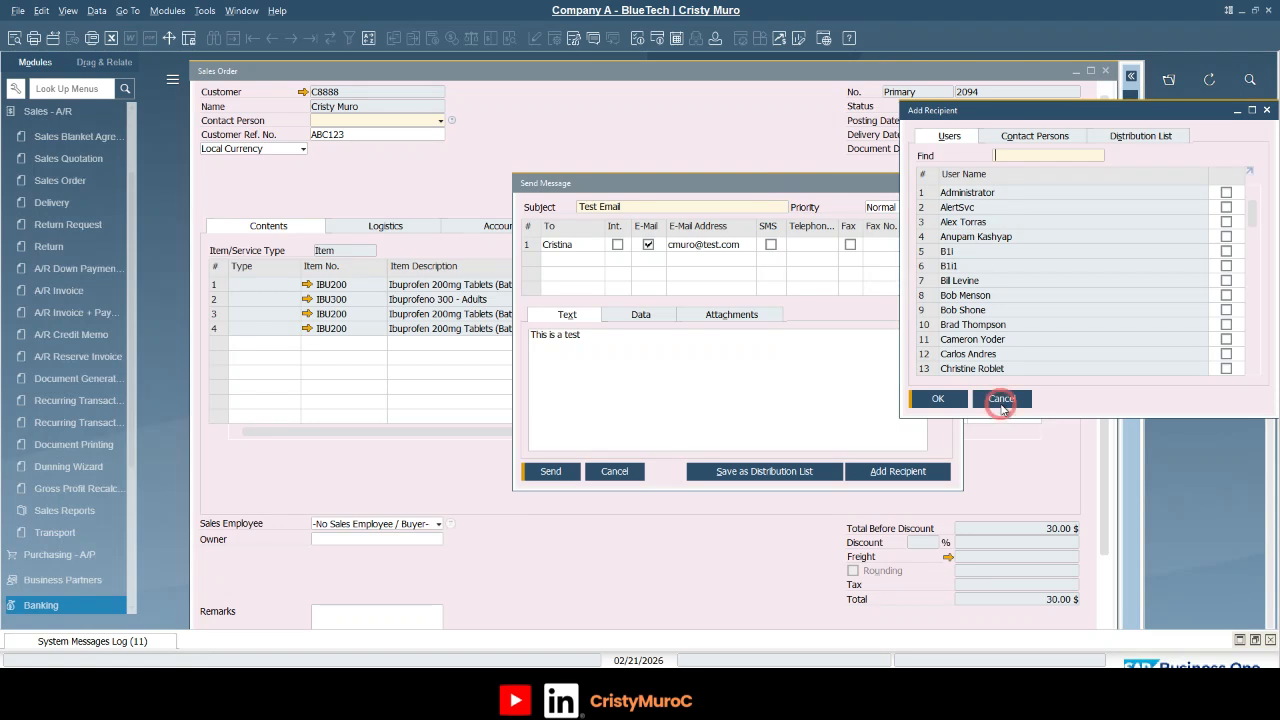
# Send the test e-mail and close the blank message form to return to the sales order
pyautogui.click(553, 475)
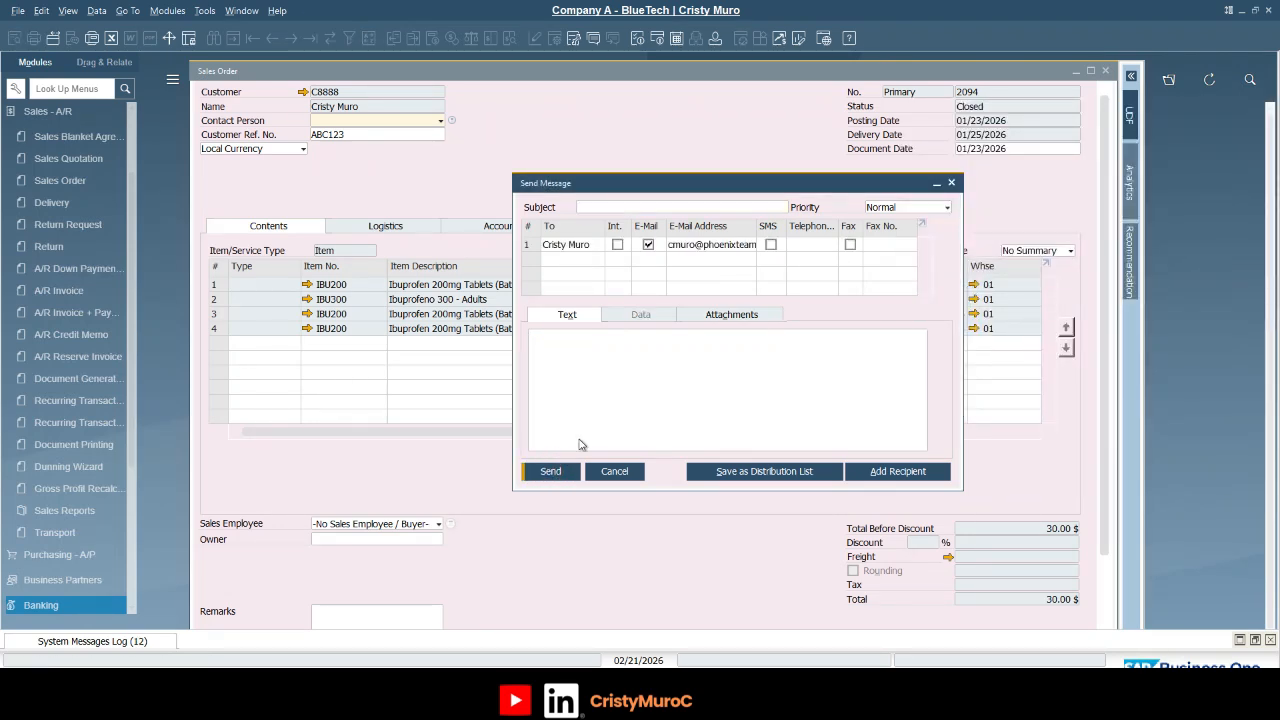
pyautogui.click(952, 183)
pyautogui.click(559, 116)
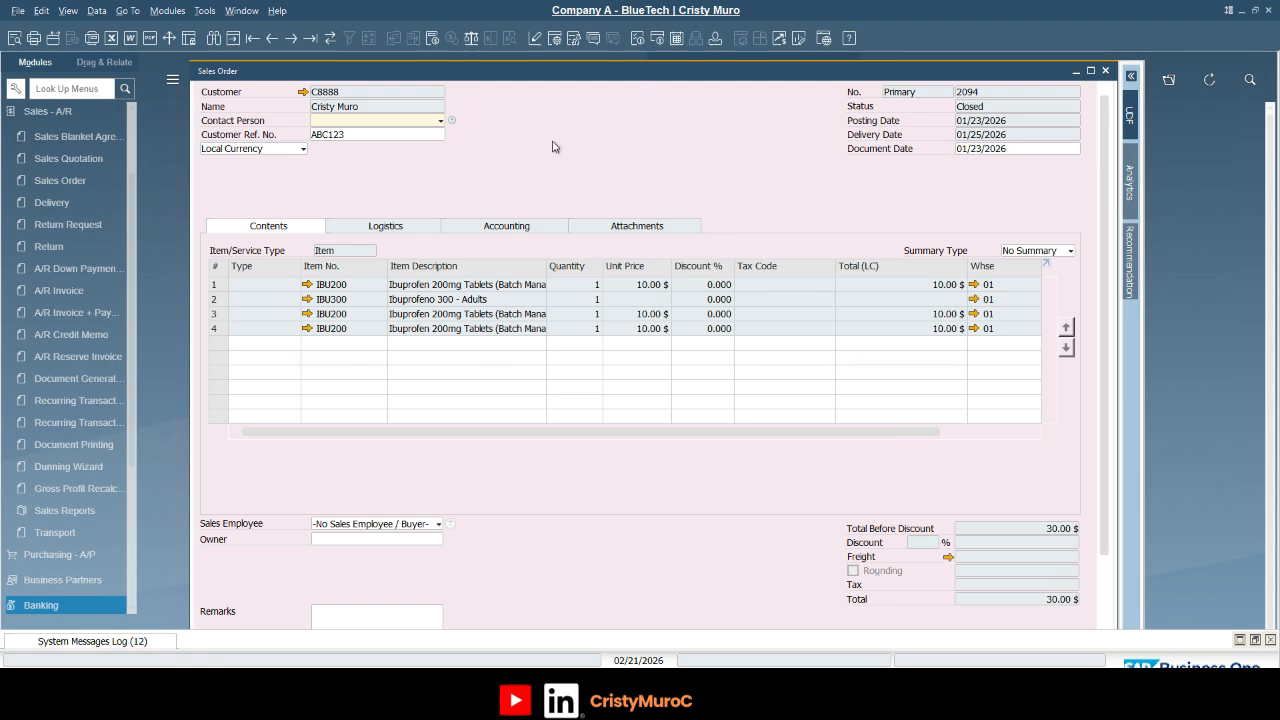
# Check the Inbox, Outbox and Sent Messages in the Messages/Alerts Overview for the test e-mail, and close the overview
pyautogui.click(659, 40)
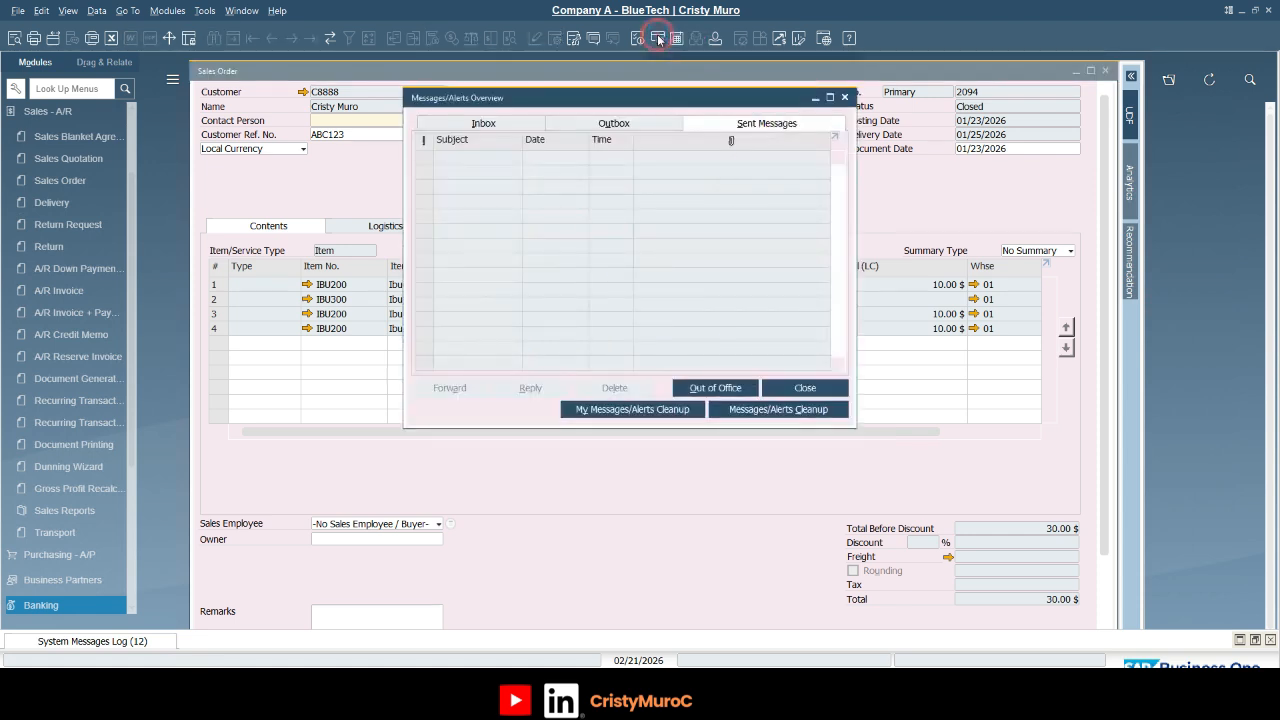
pyautogui.click(542, 128)
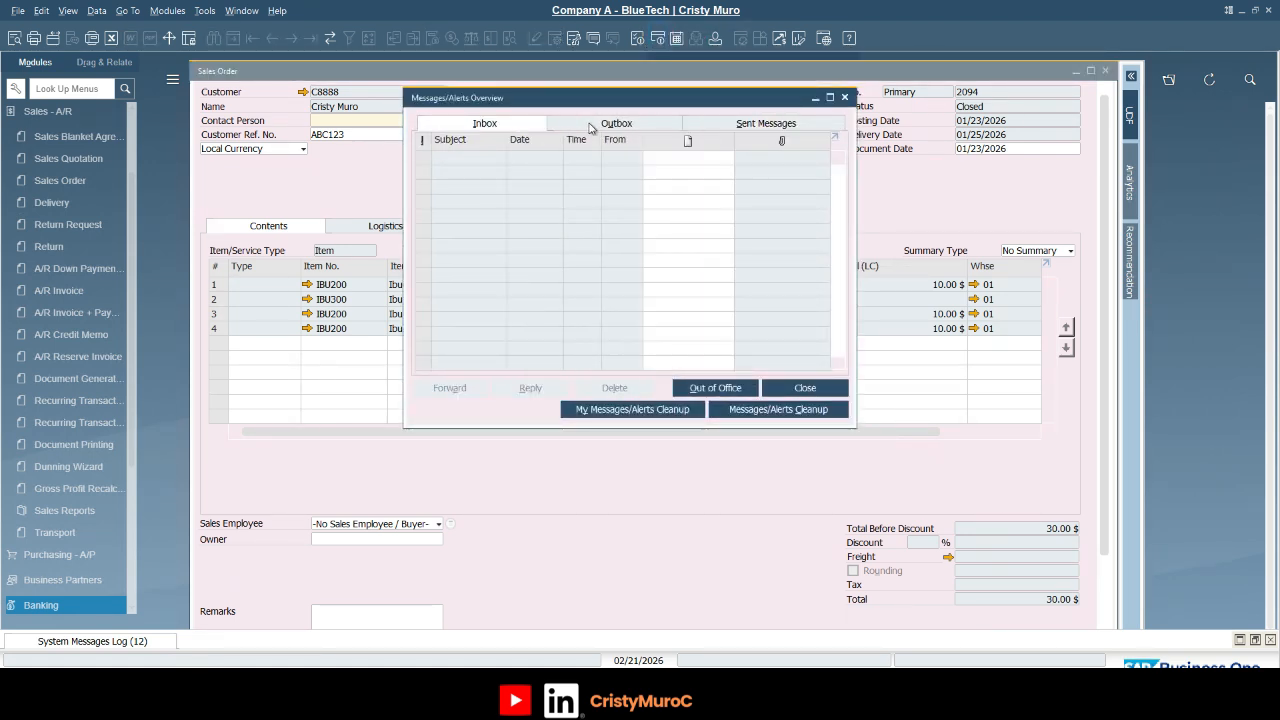
pyautogui.click(590, 125)
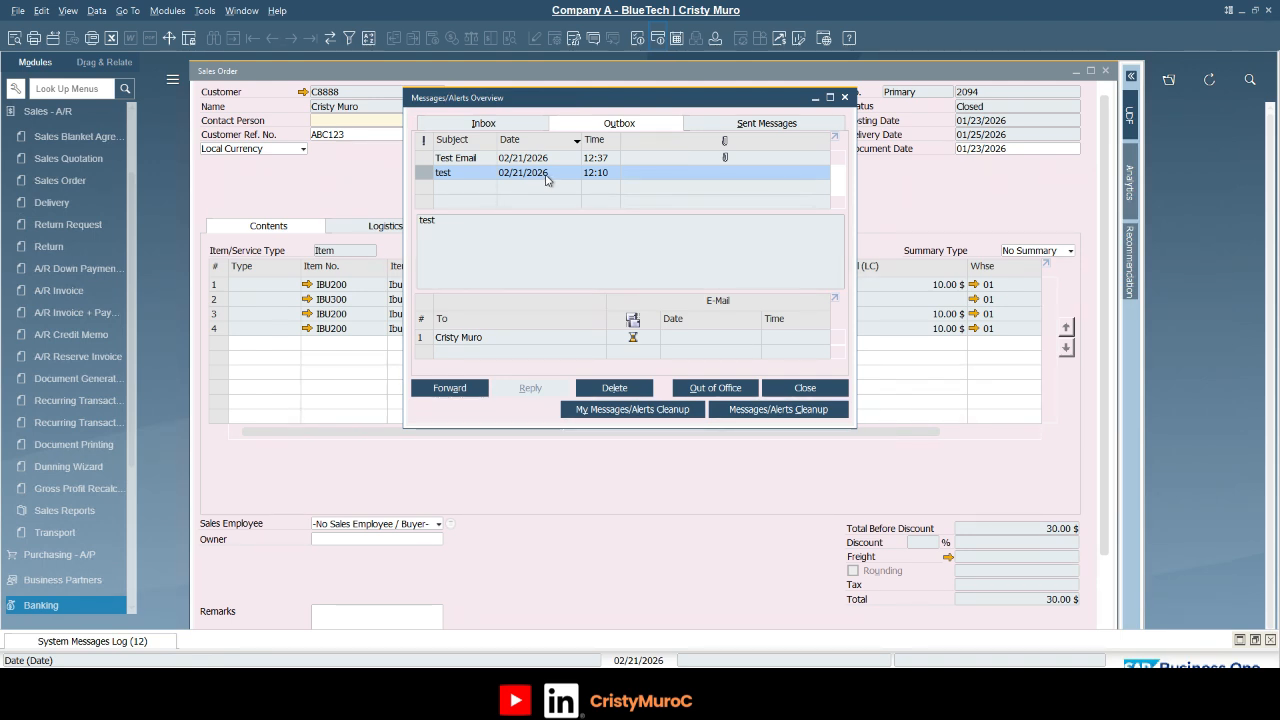
pyautogui.click(765, 126)
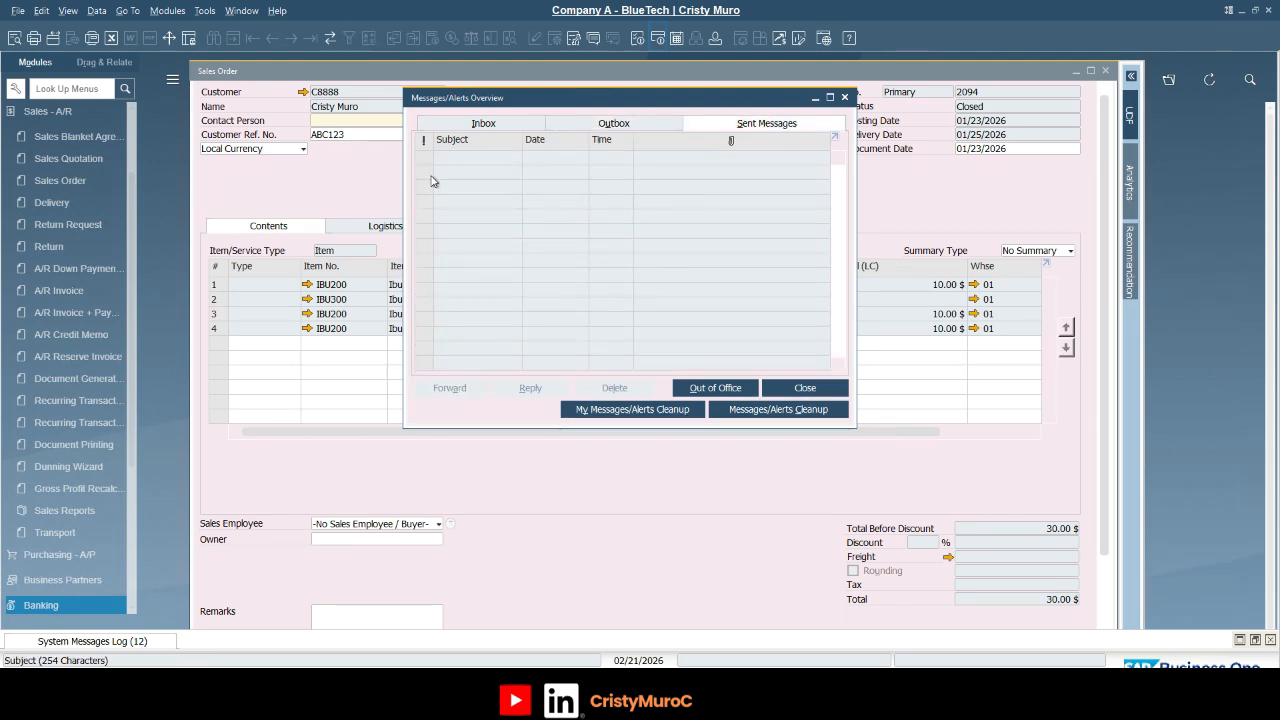
pyautogui.click(844, 99)
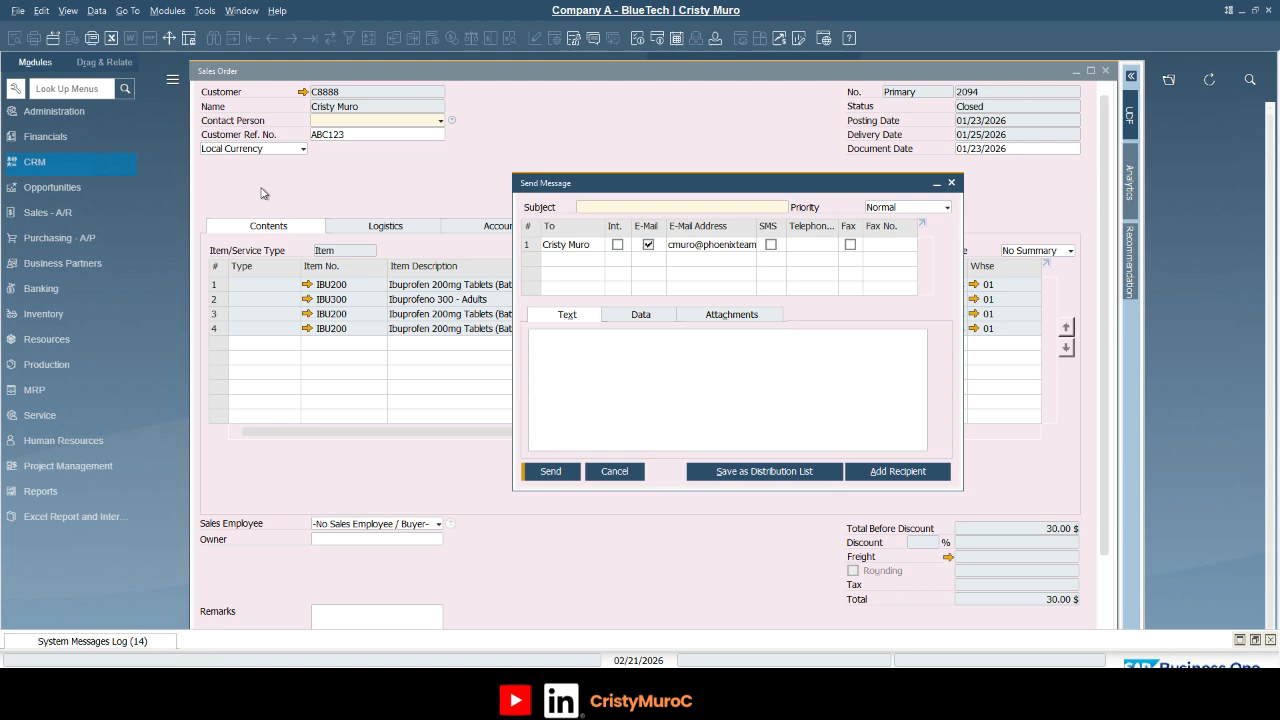
# Examine the default recipient and e-mail address in the new message, and cancel the message
pyautogui.scroll(-1, 514, 163)
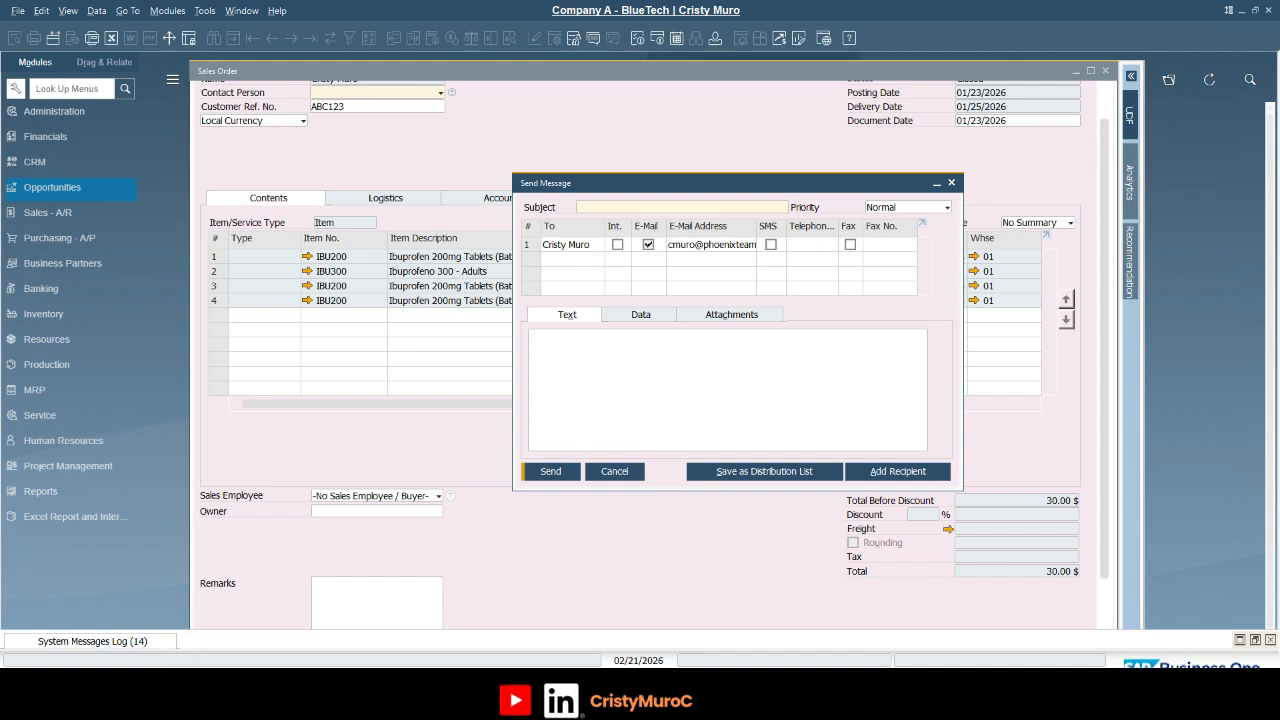
pyautogui.moveTo(641, 190); pyautogui.dragTo(633, 191)
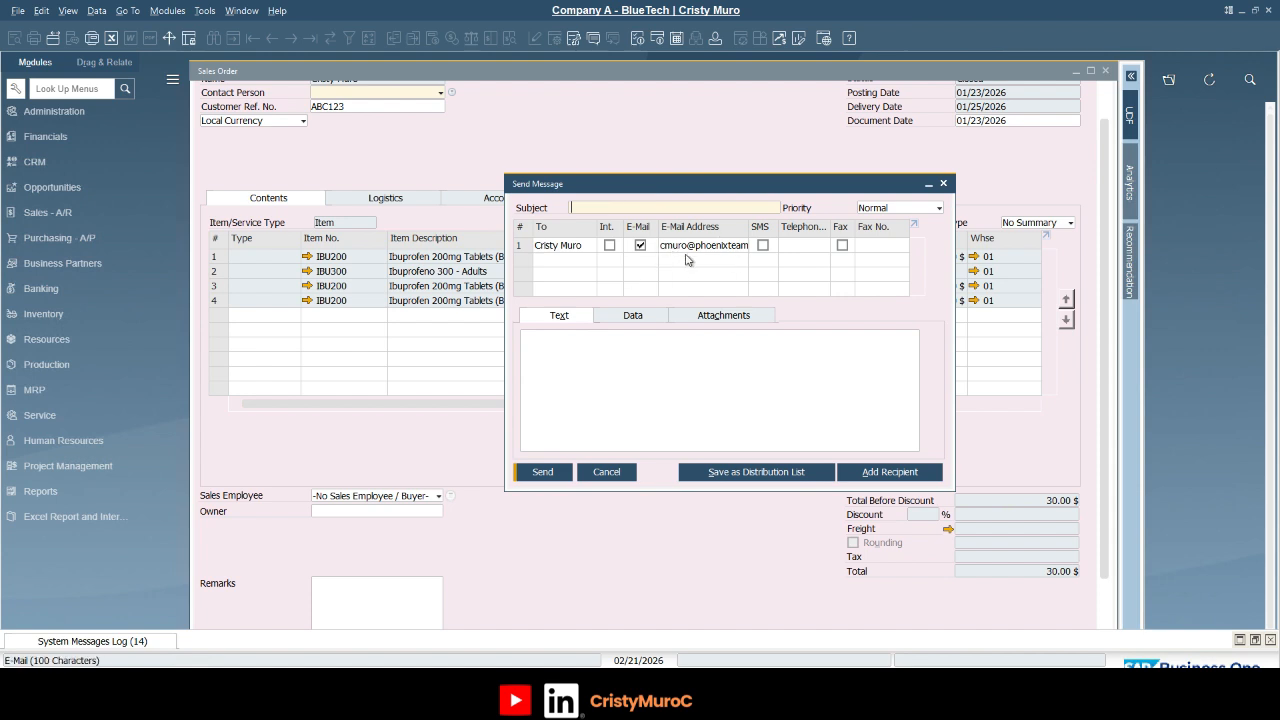
pyautogui.click(607, 471)
# Check the E-Mail field in the customer's Business Partner Master Data, and close the record
pyautogui.click(706, 172)
pyautogui.scroll(1, 706, 172)
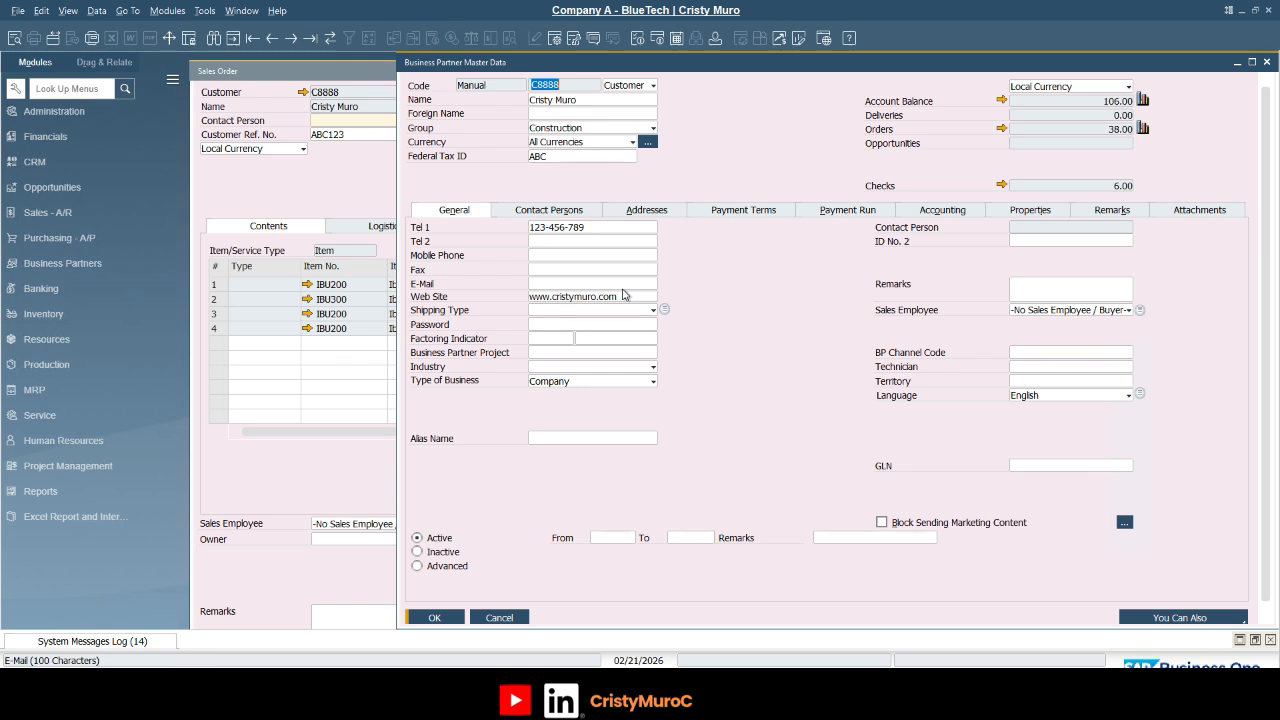
pyautogui.click(512, 618)
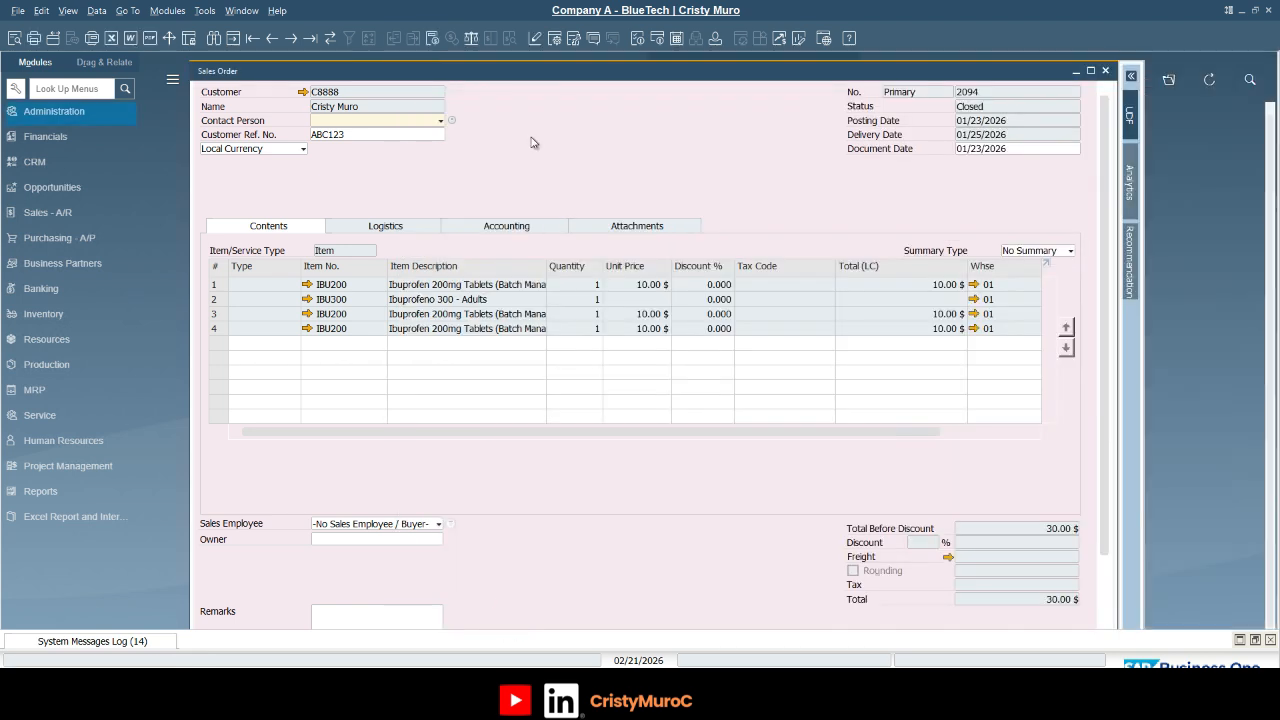
# Open the general Users setup under Administration to examine the E-Mail field of the user's record
pyautogui.click(80, 111)
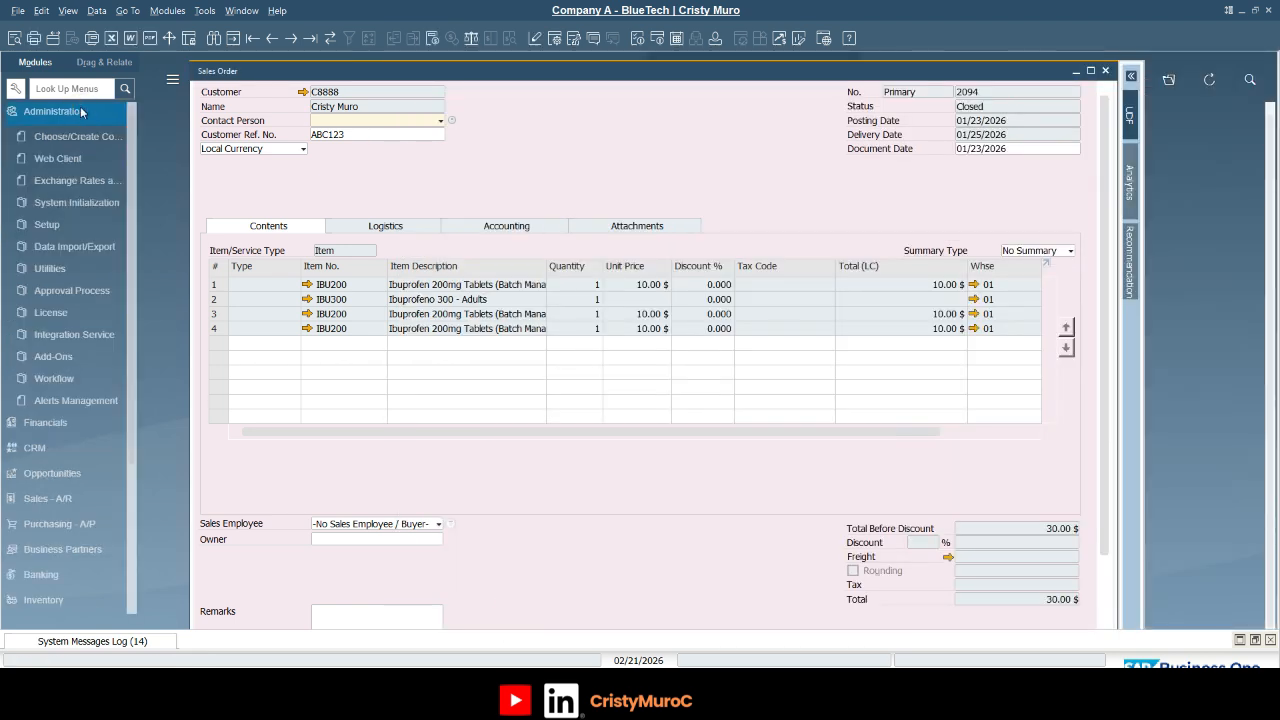
pyautogui.click(69, 231)
pyautogui.click(78, 248)
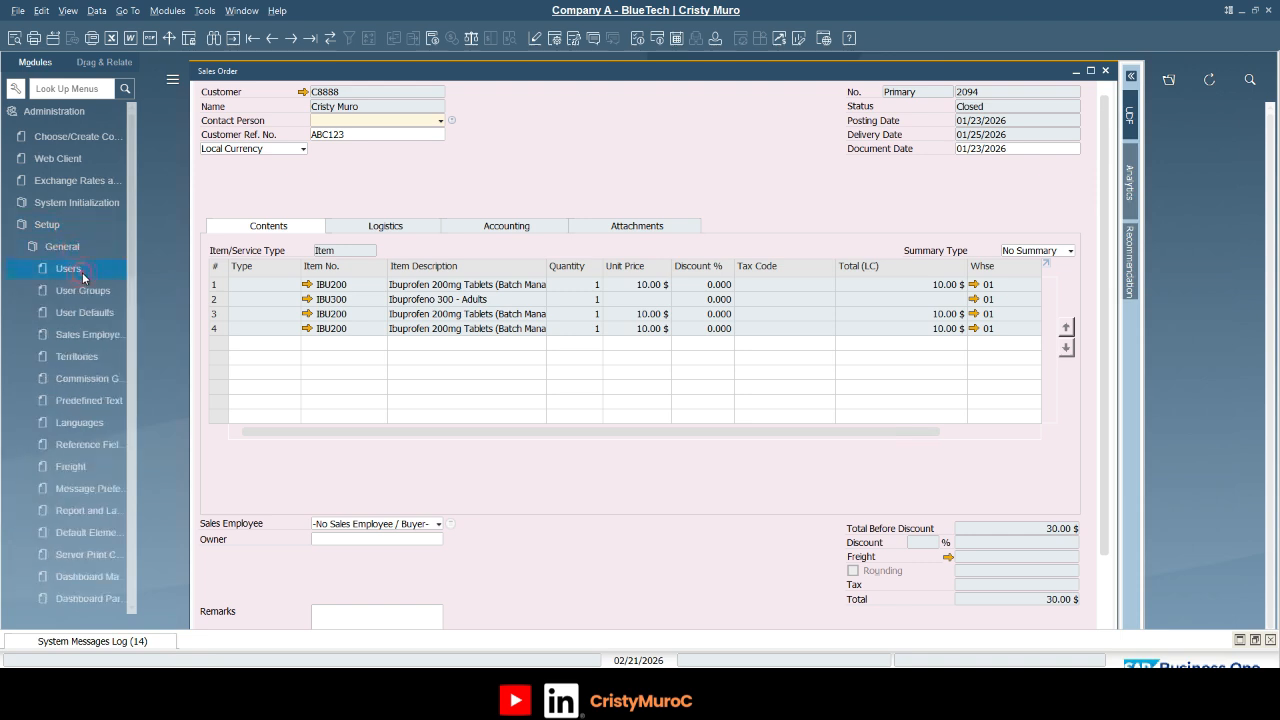
pyautogui.click(82, 270)
pyautogui.moveTo(396, 68); pyautogui.dragTo(535, 86)
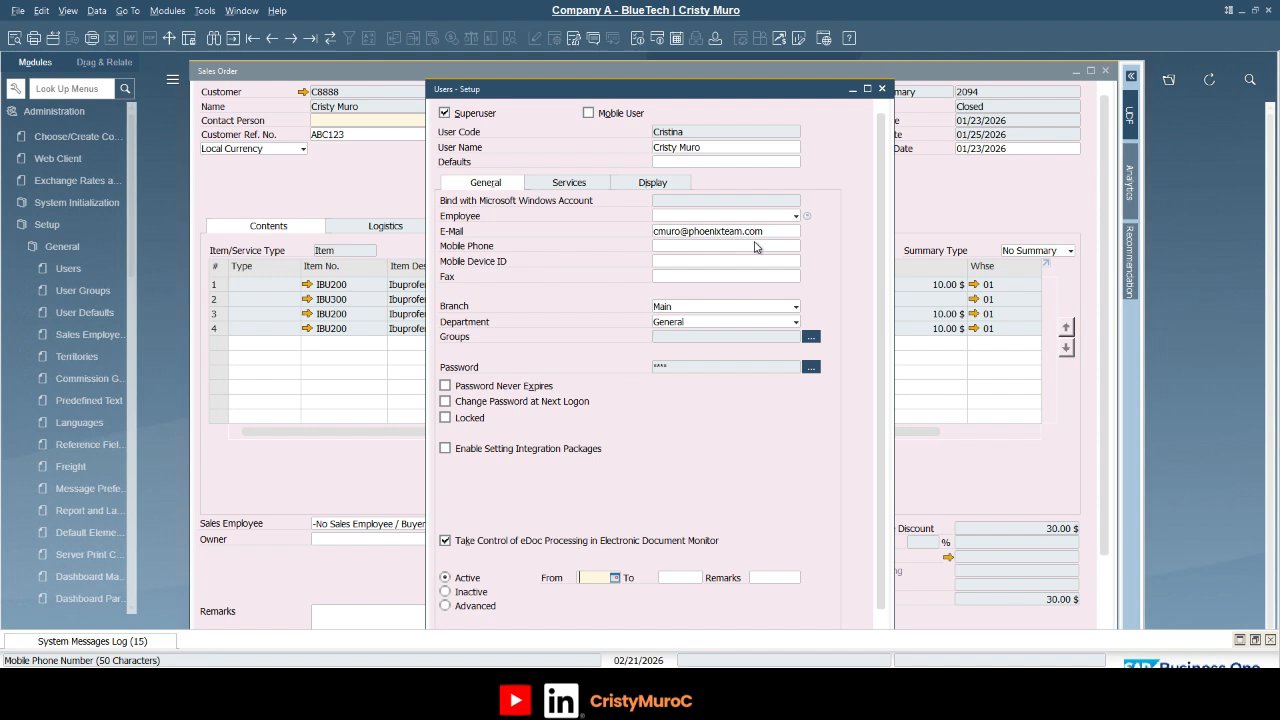
# Close the Users setup, enter the customer's e-mail address in Business Partner Master Data, and save and close the record
pyautogui.click(881, 88)
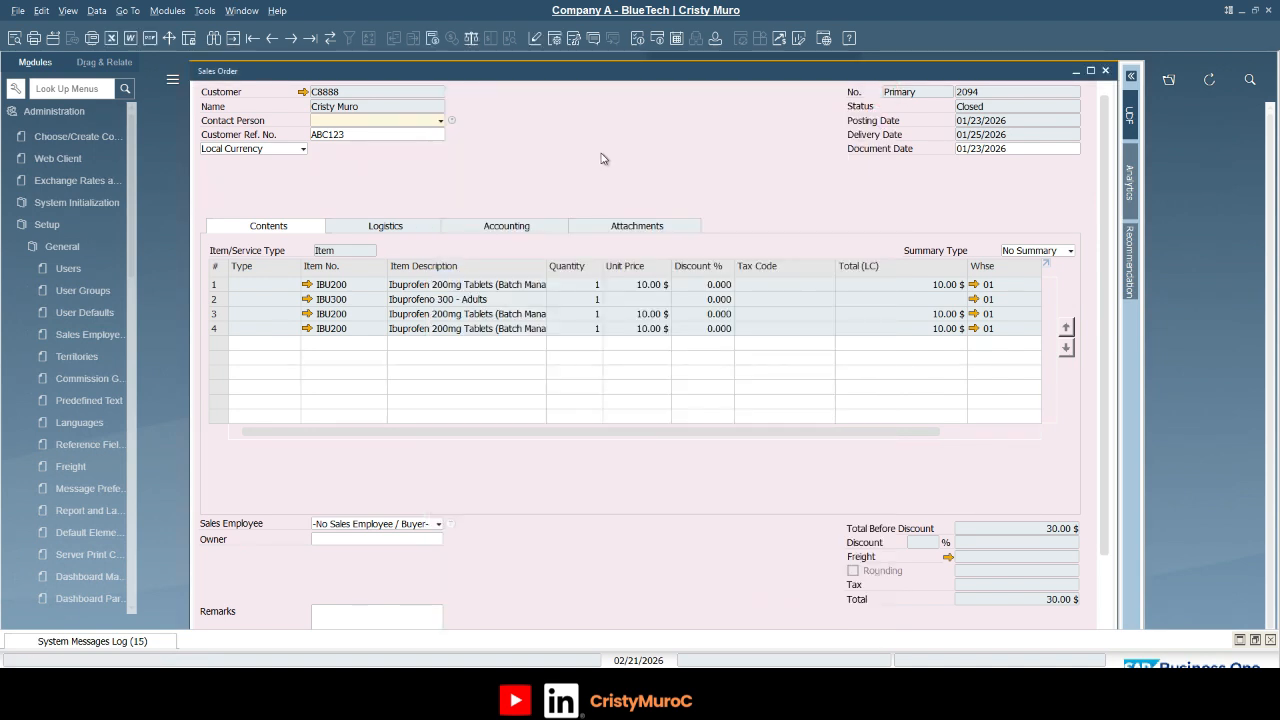
pyautogui.click(311, 92)
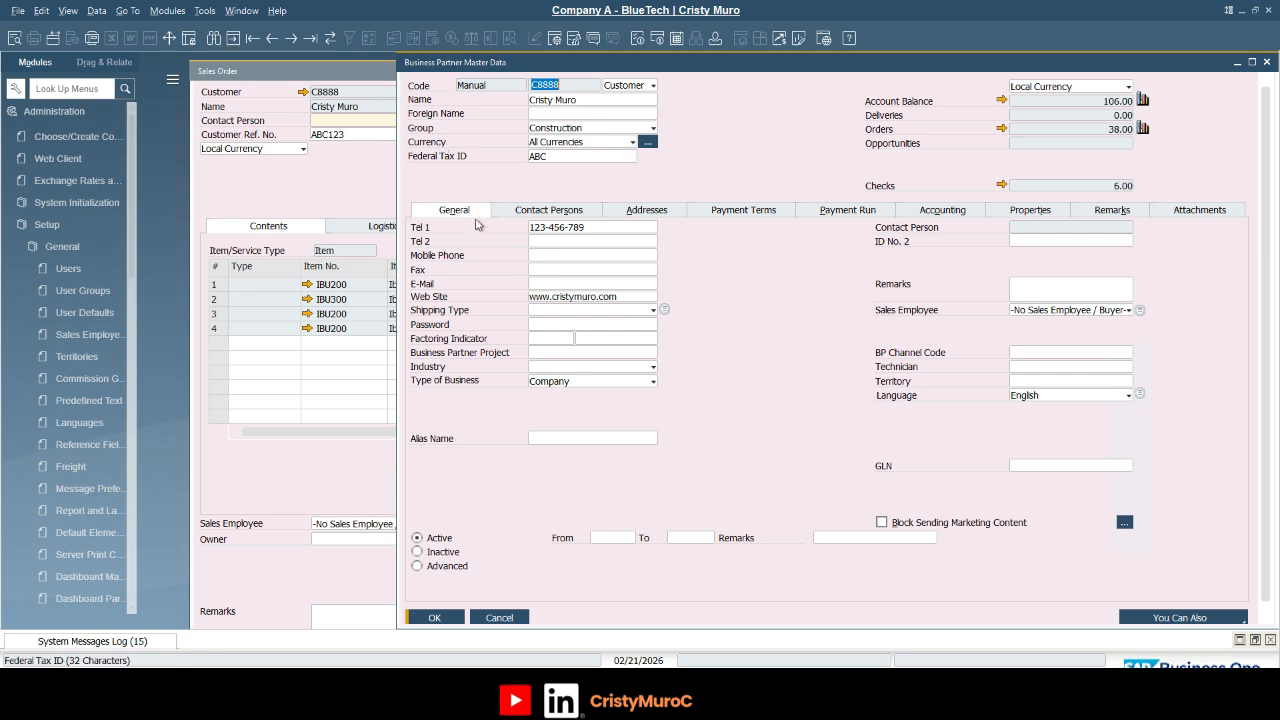
pyautogui.click(541, 284)
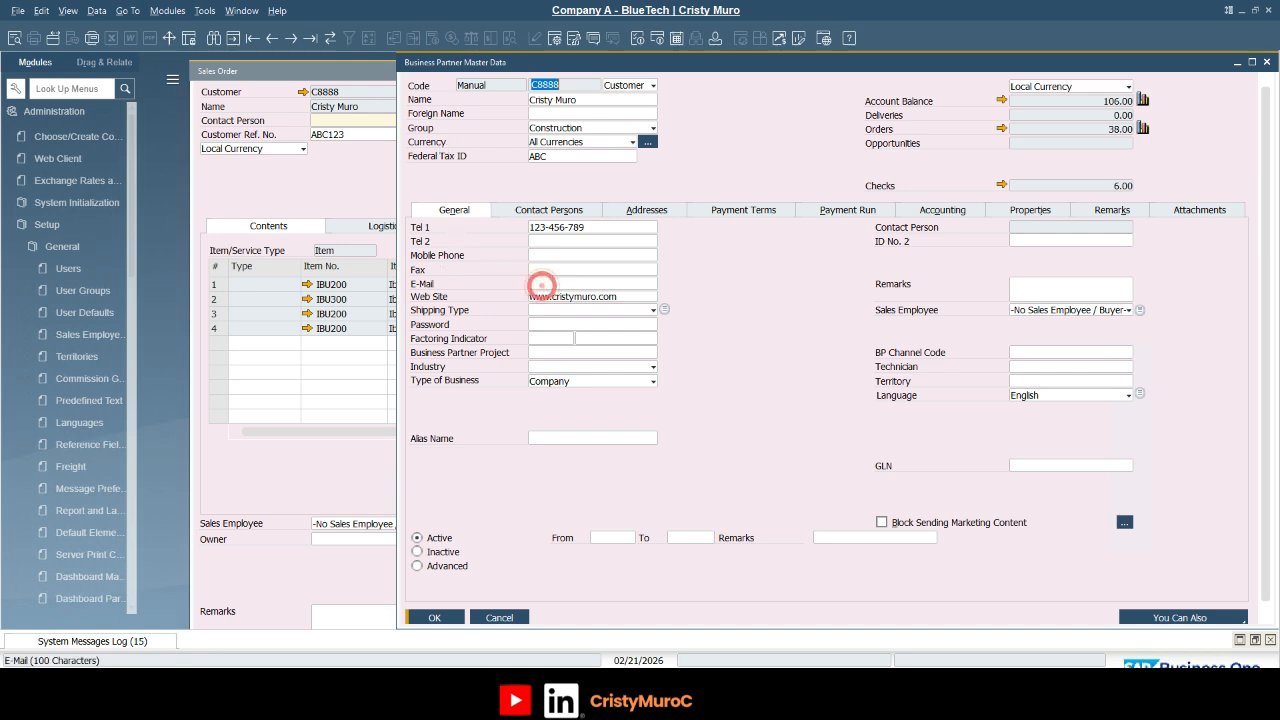
pyautogui.write('cmuro')
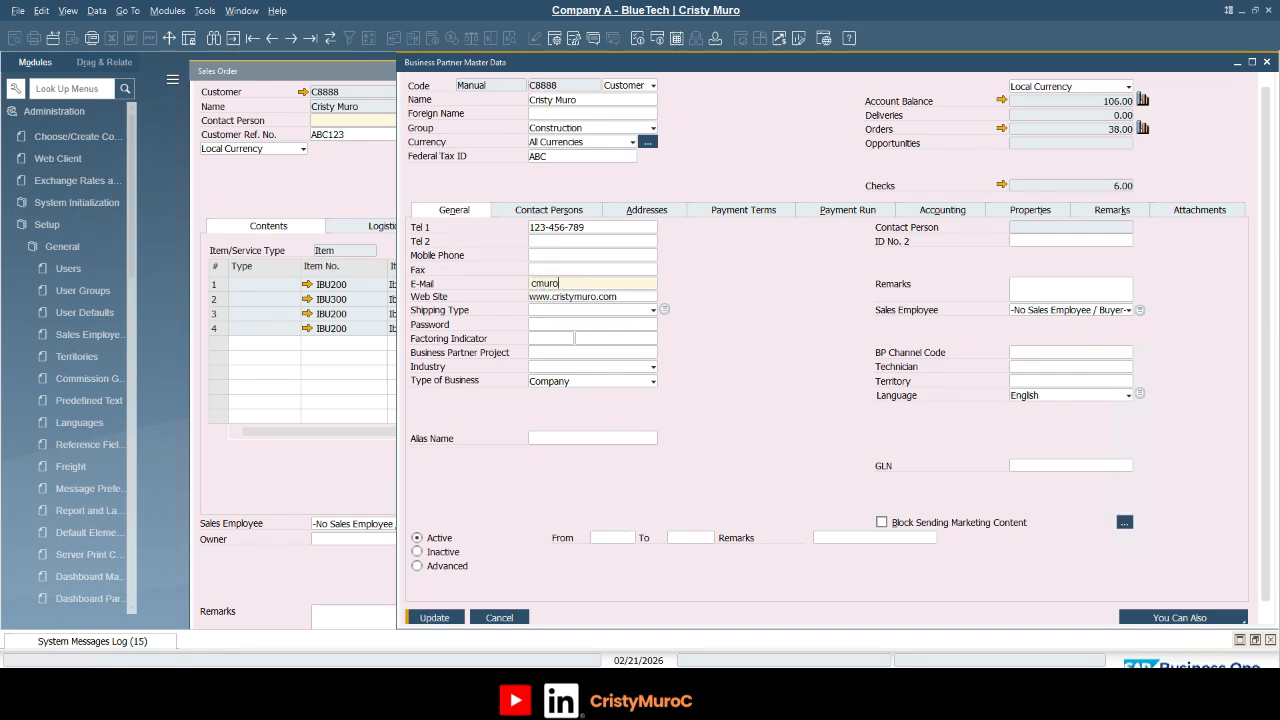
pyautogui.write('@test.com')
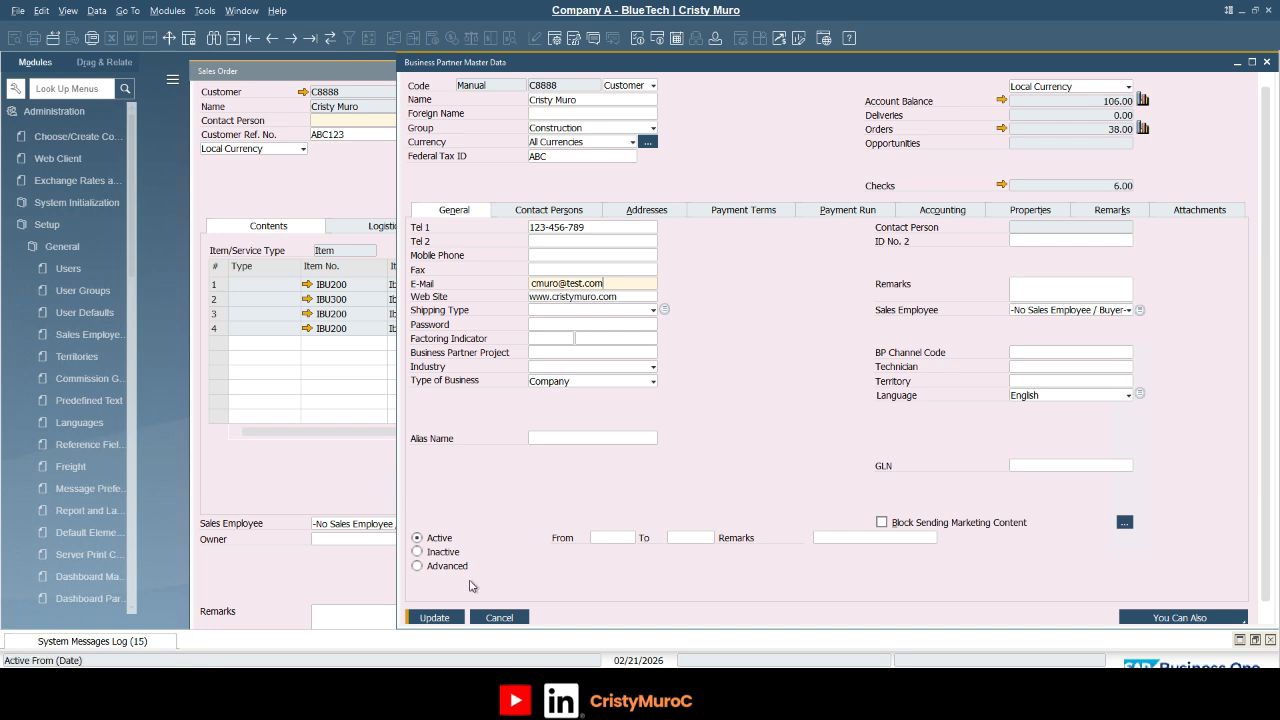
pyautogui.click(434, 617)
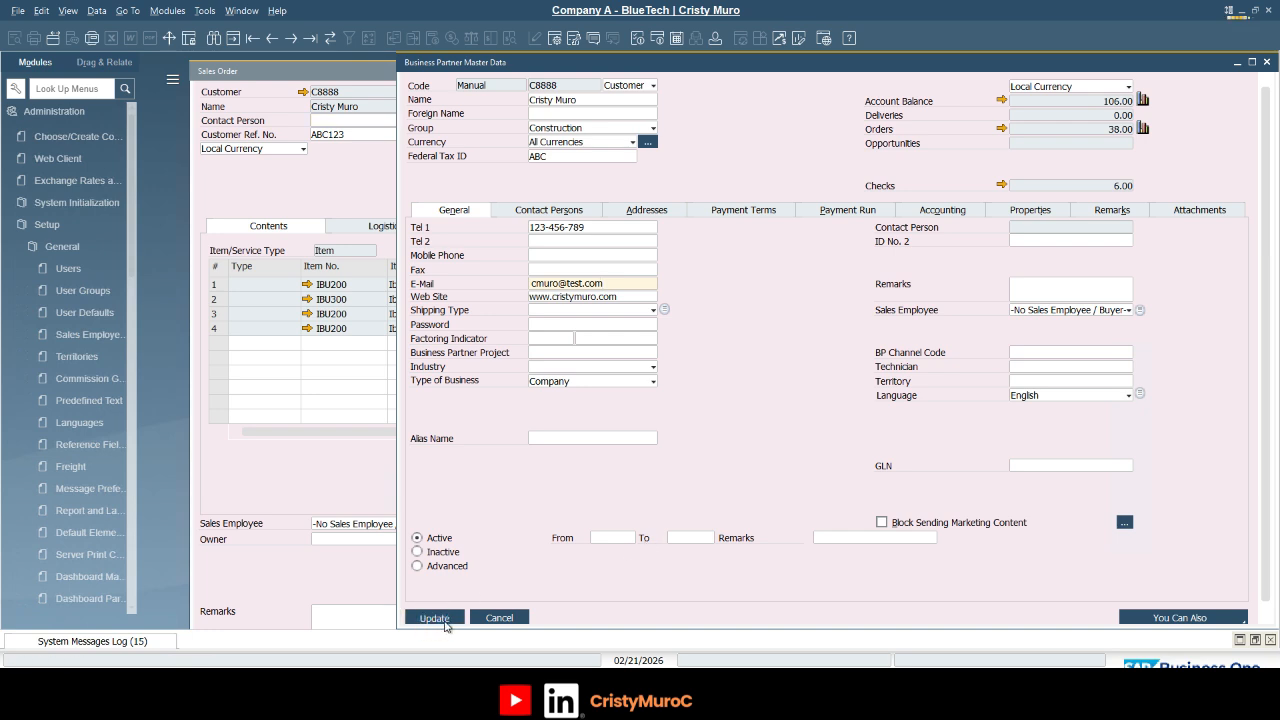
pyautogui.click(434, 617)
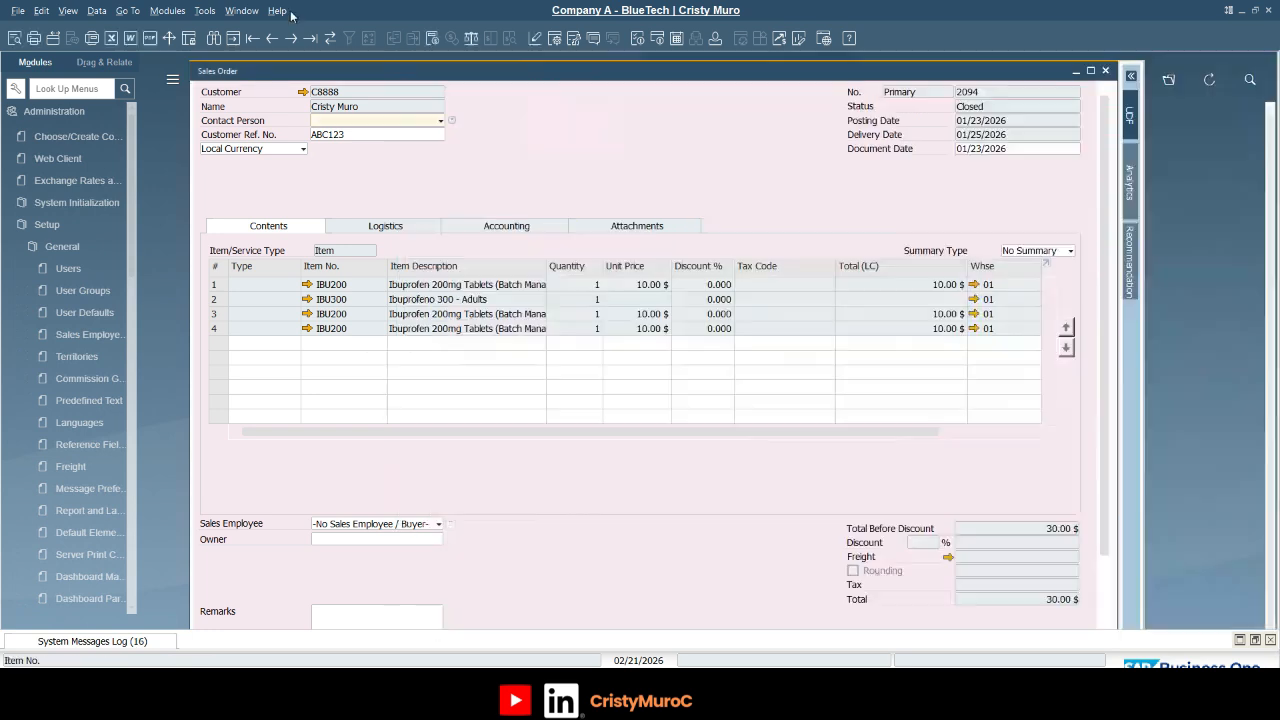
# Start e-mailing the sales order with an edited report attached, check the default recipient's e-mail address, and cancel the message
pyautogui.click(34, 39)
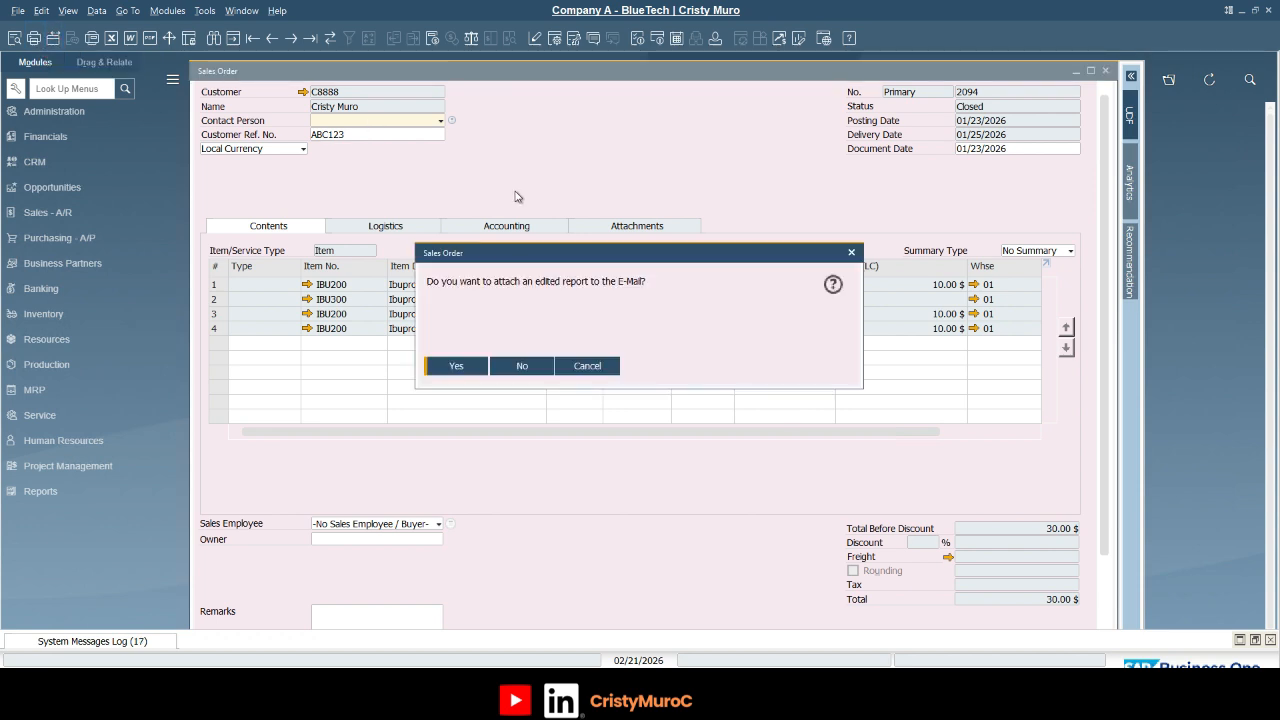
pyautogui.click(470, 367)
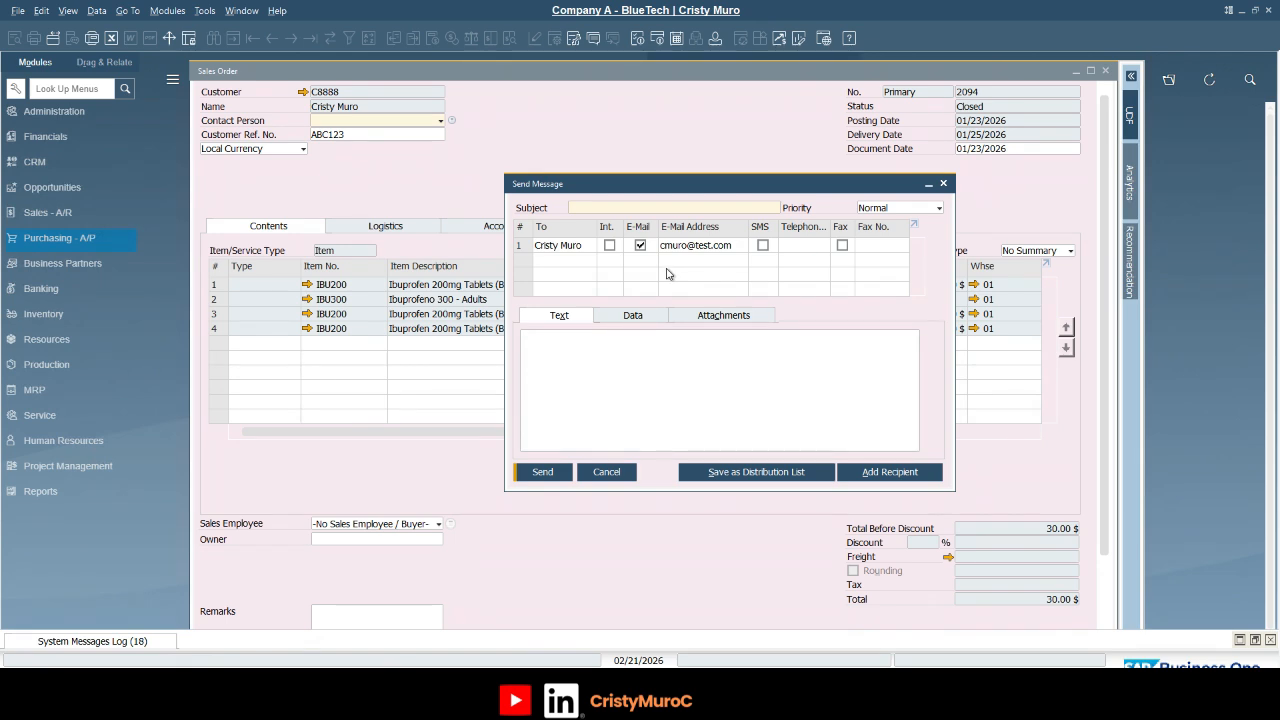
pyautogui.press('Escape')
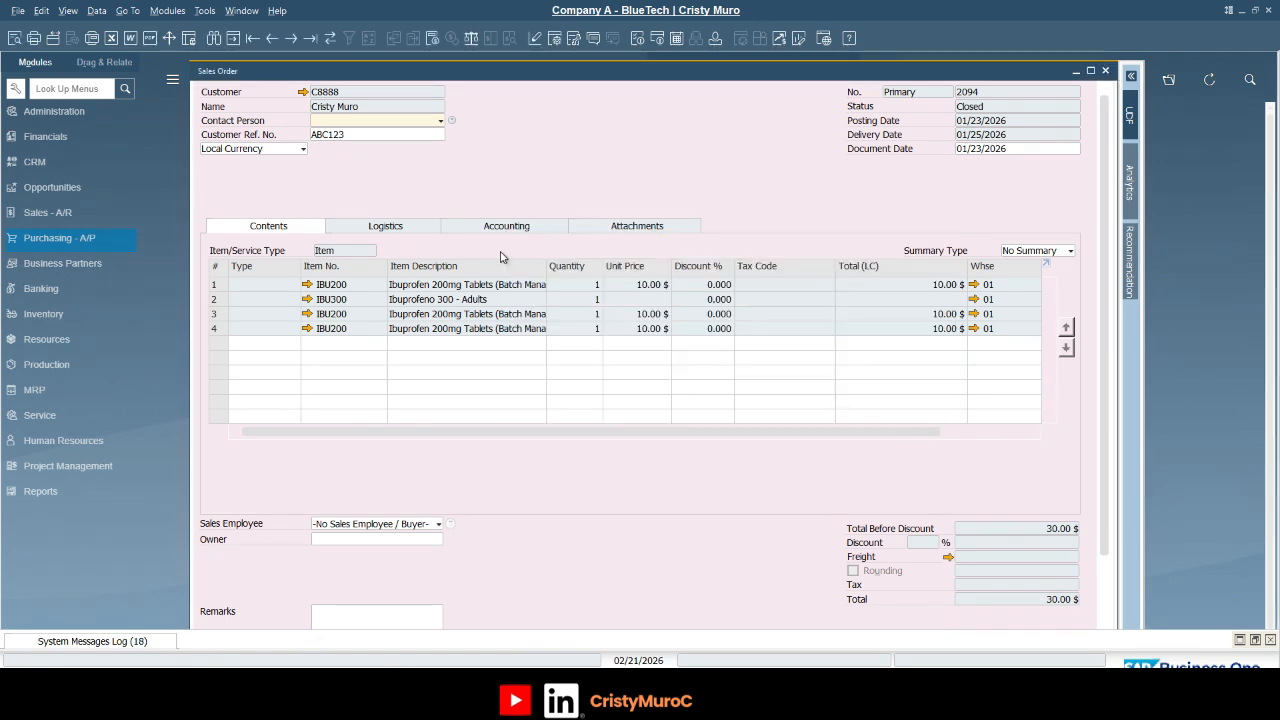
# Add a contact person with Contact ID Purchase and its e-mail address to the customer's master data, and save and close the record
pyautogui.click(303, 92)
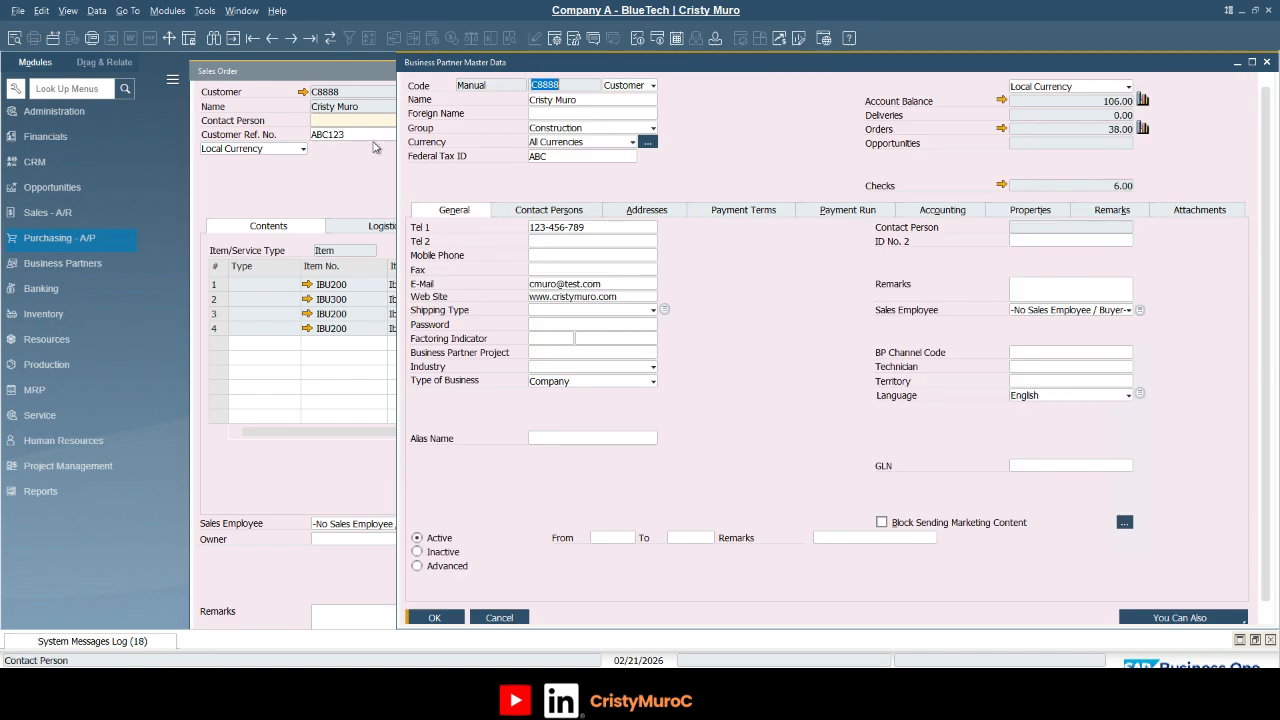
pyautogui.click(578, 212)
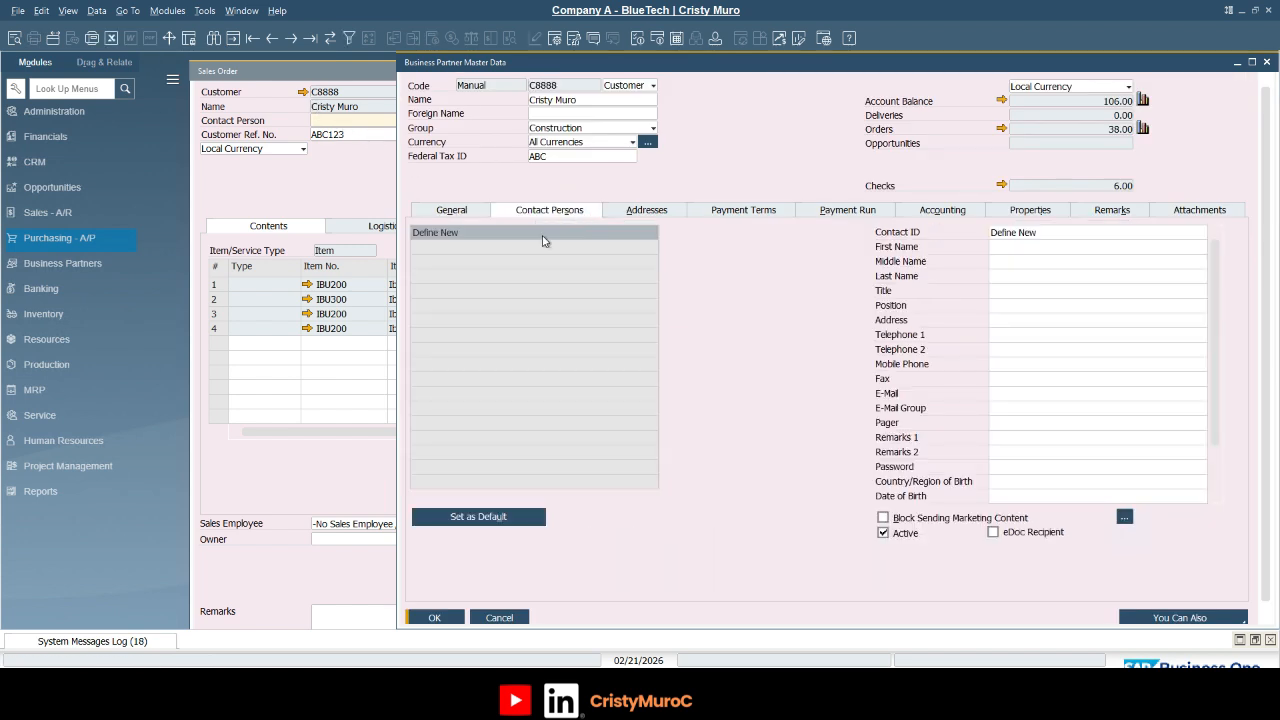
pyautogui.click(1058, 234)
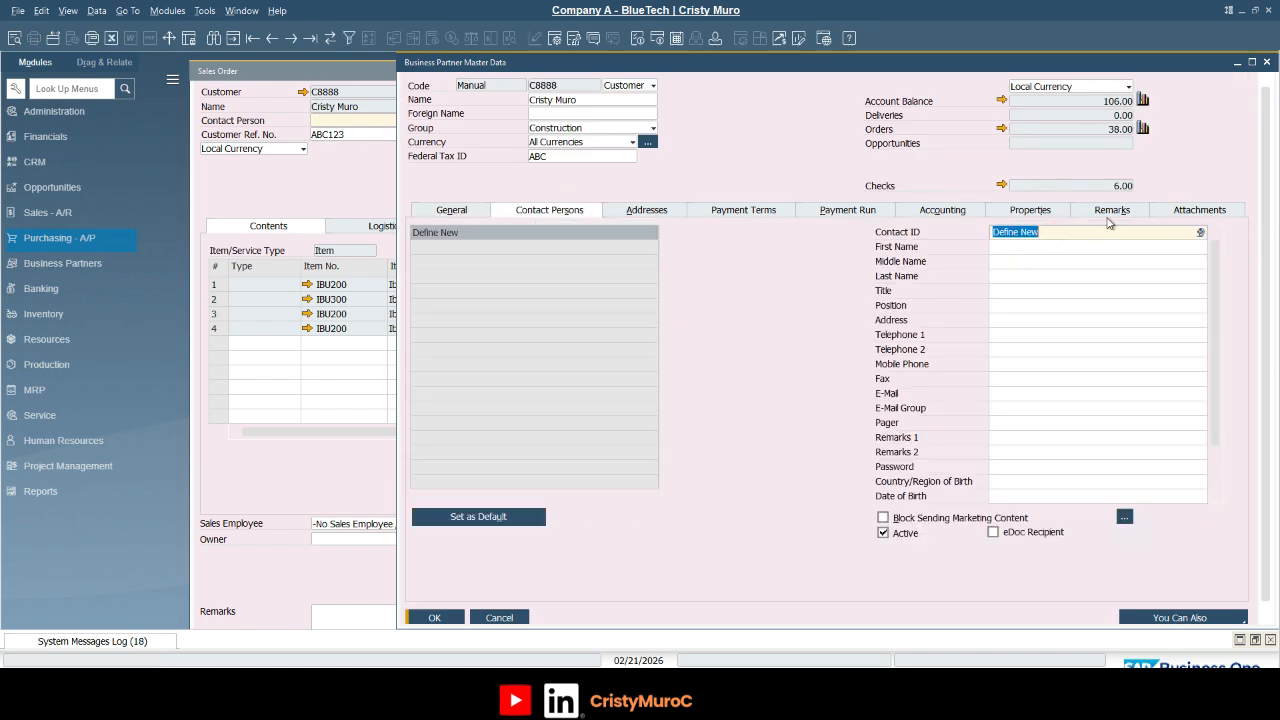
pyautogui.write('Purchase')
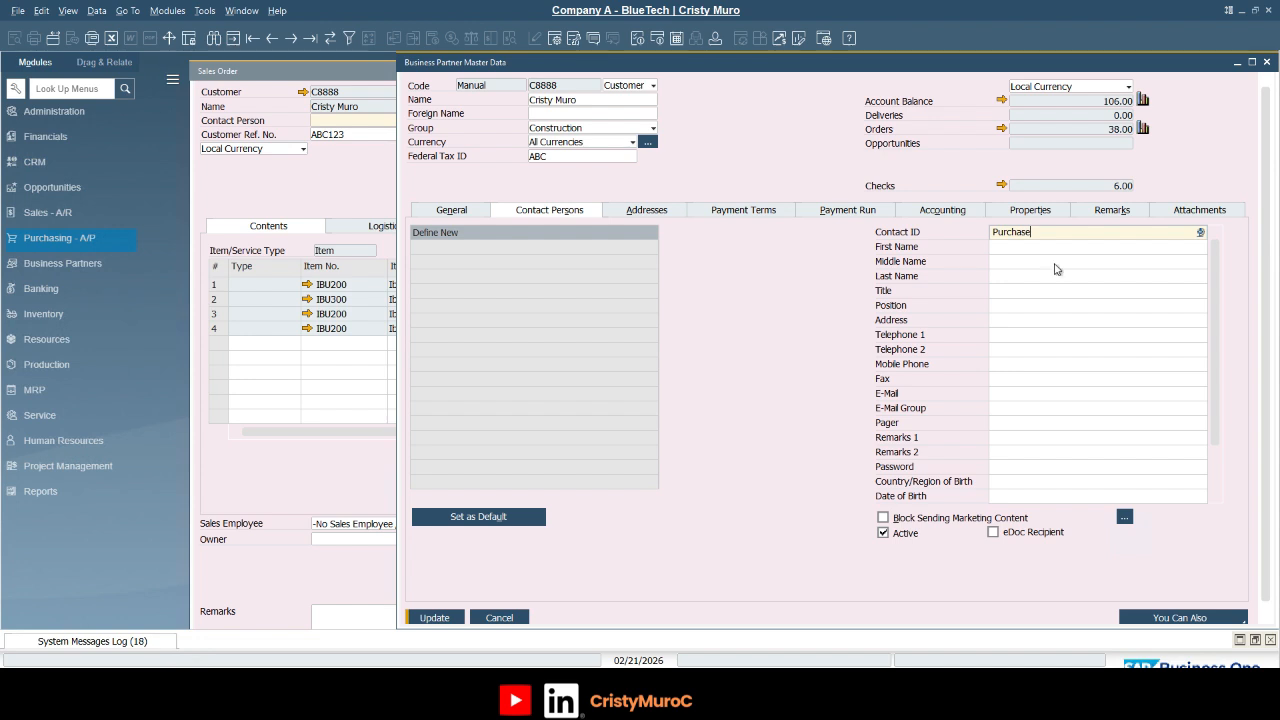
pyautogui.click(1054, 392)
pyautogui.write('purc')
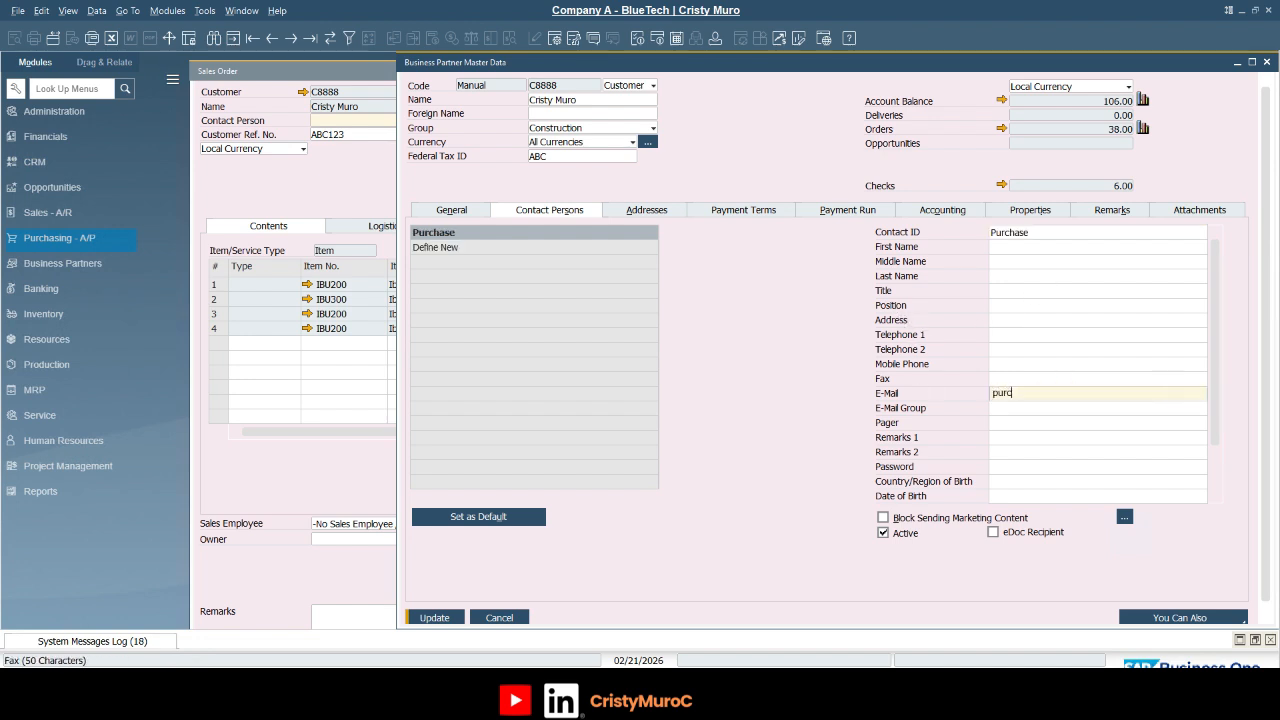
pyautogui.write('hase@test.com')
pyautogui.click(436, 618)
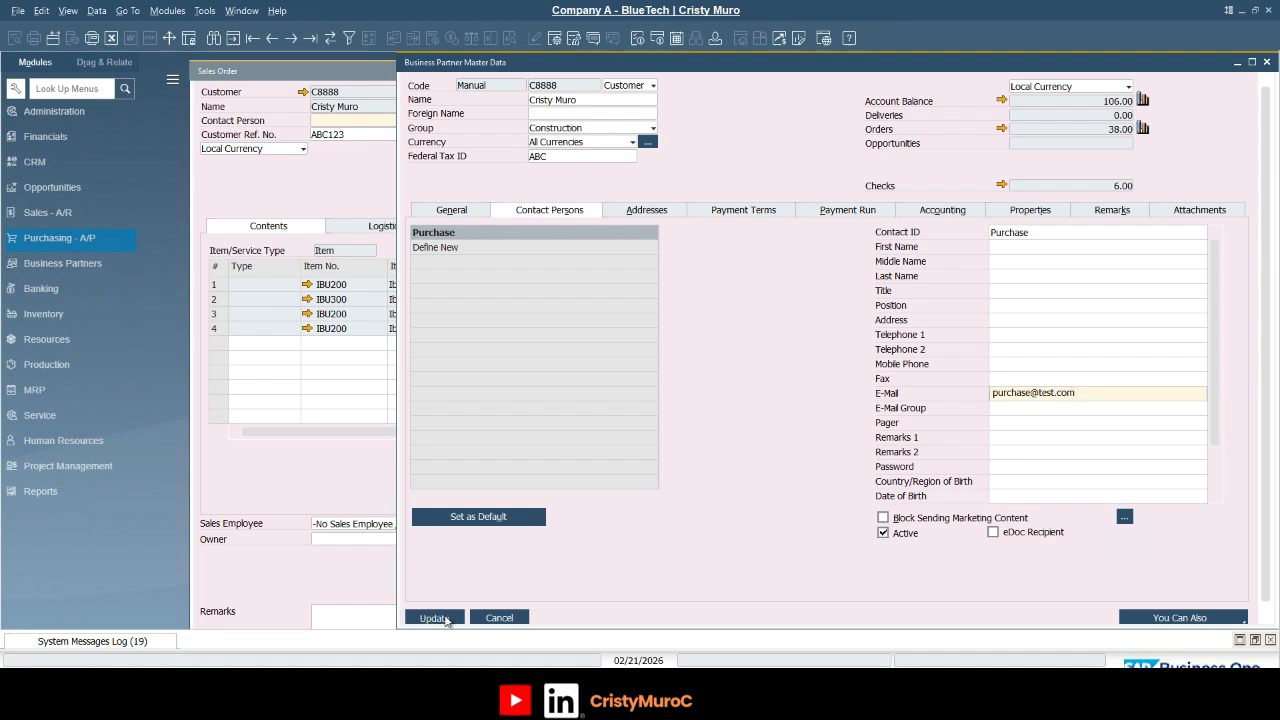
pyautogui.click(436, 618)
# Set the sales order's Contact Person to Purchase and update the order
pyautogui.click(351, 182)
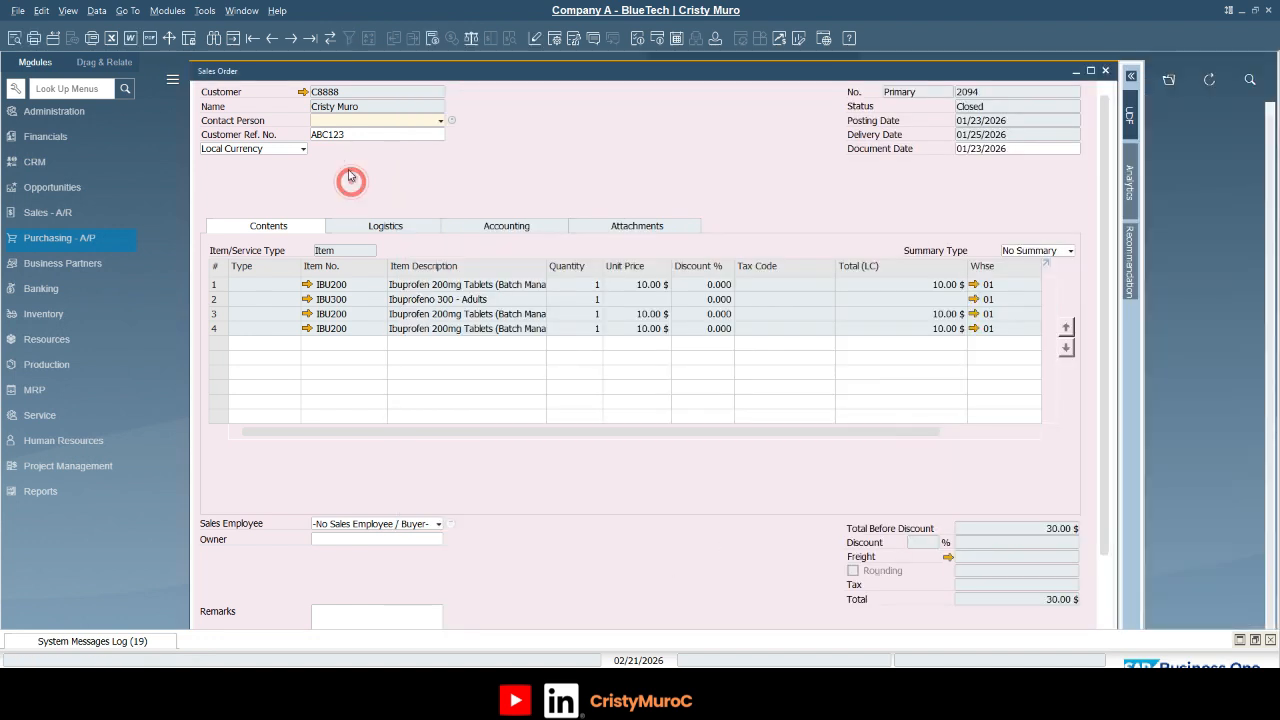
pyautogui.click(328, 40)
pyautogui.click(440, 120)
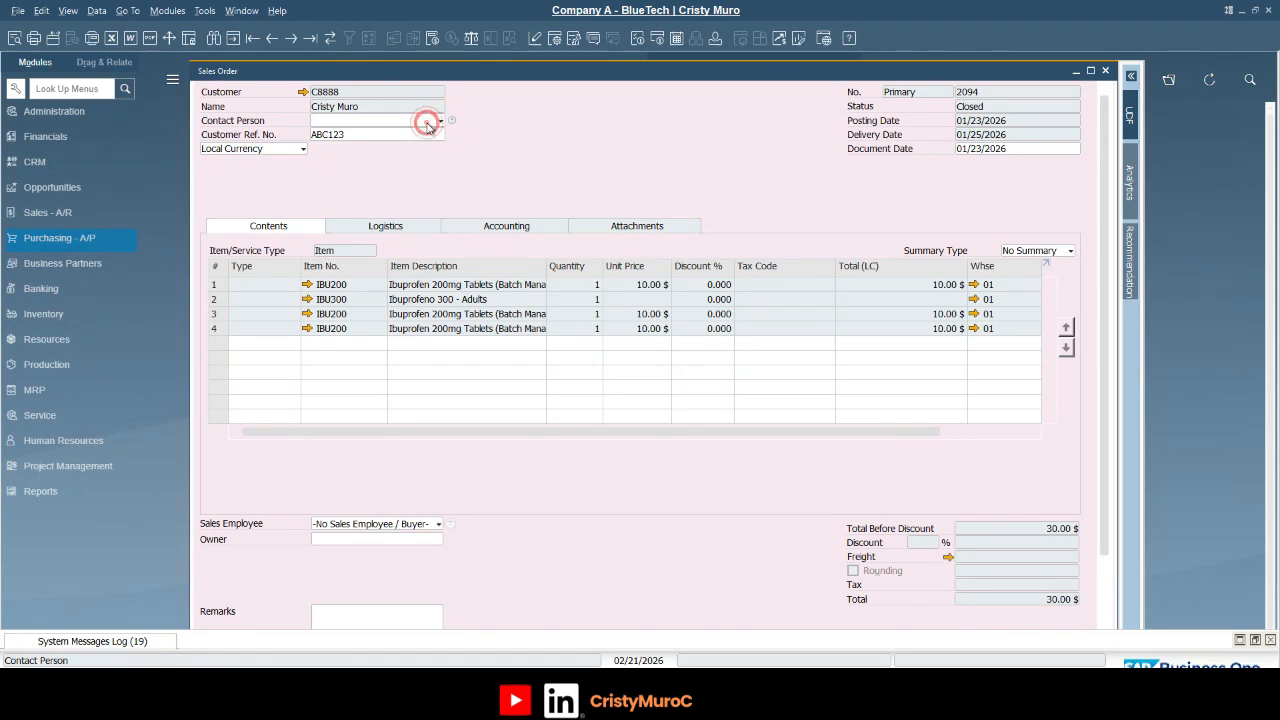
pyautogui.click(336, 140)
pyautogui.click(586, 186)
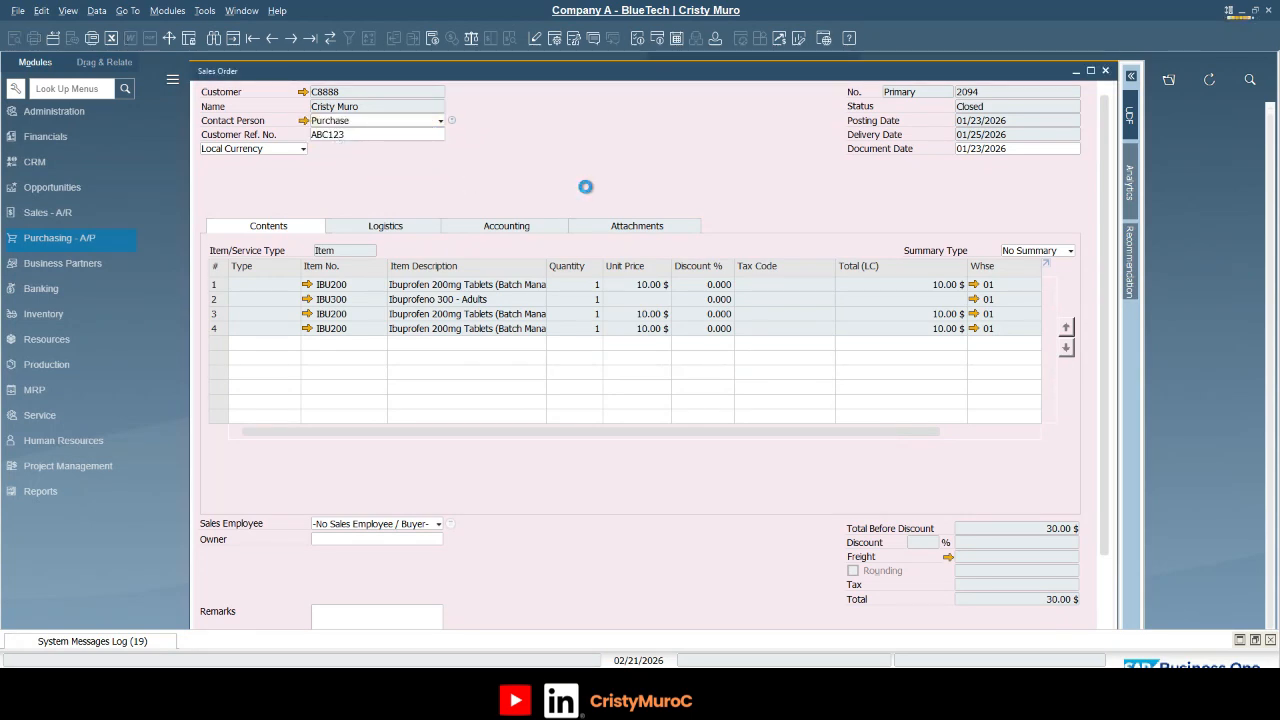
pyautogui.click(451, 159)
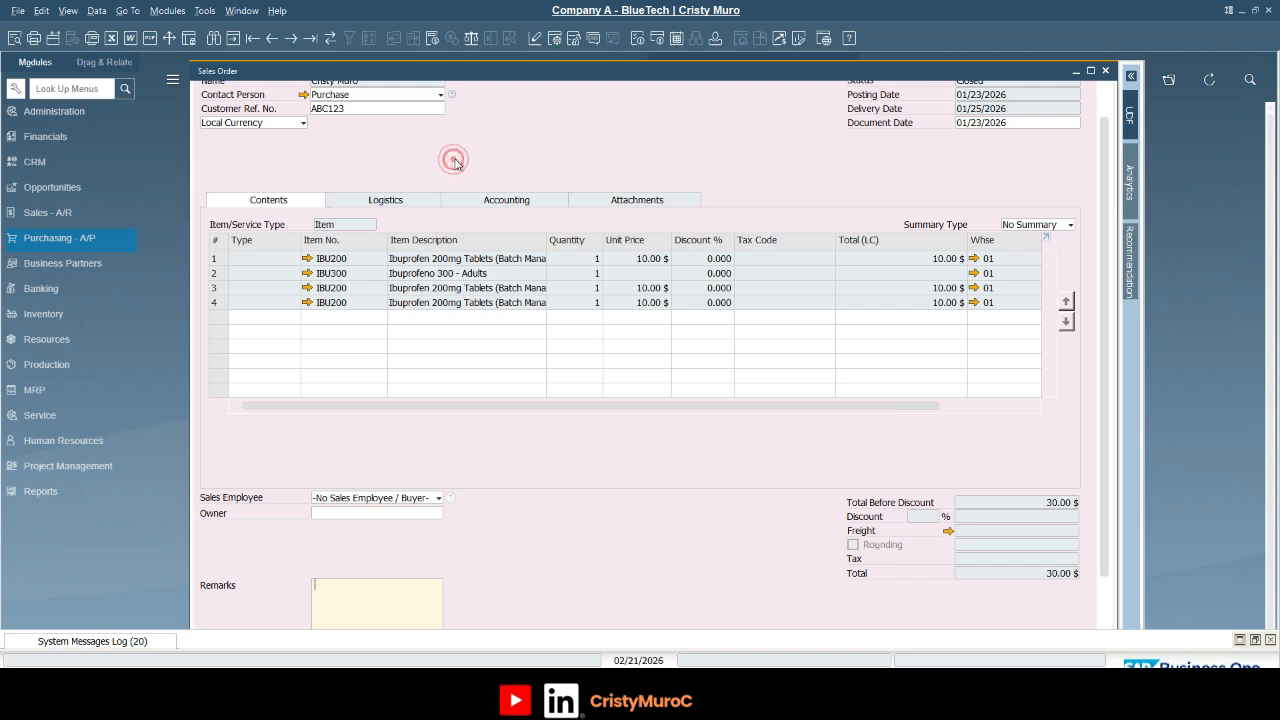
pyautogui.scroll(2, 424, 198)
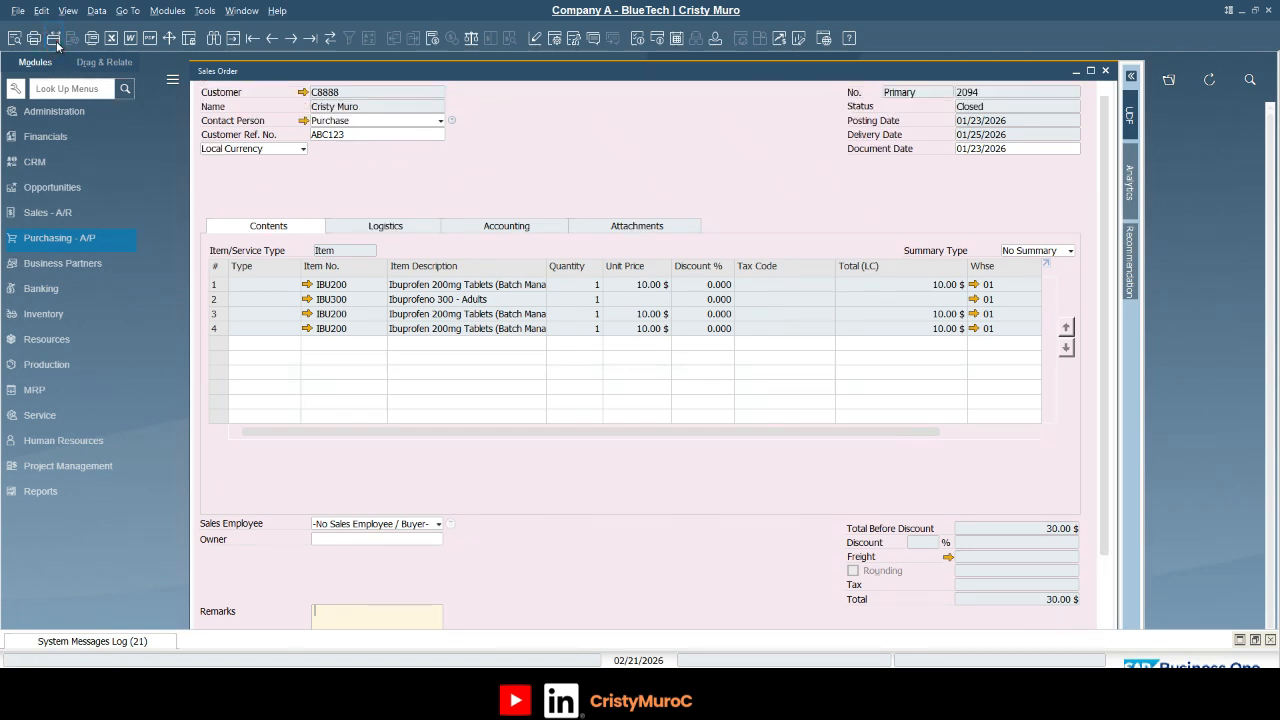
# Start e-mailing the sales order again to check which contact is the default recipient, and cancel the message
pyautogui.click(54, 39)
pyautogui.click(464, 364)
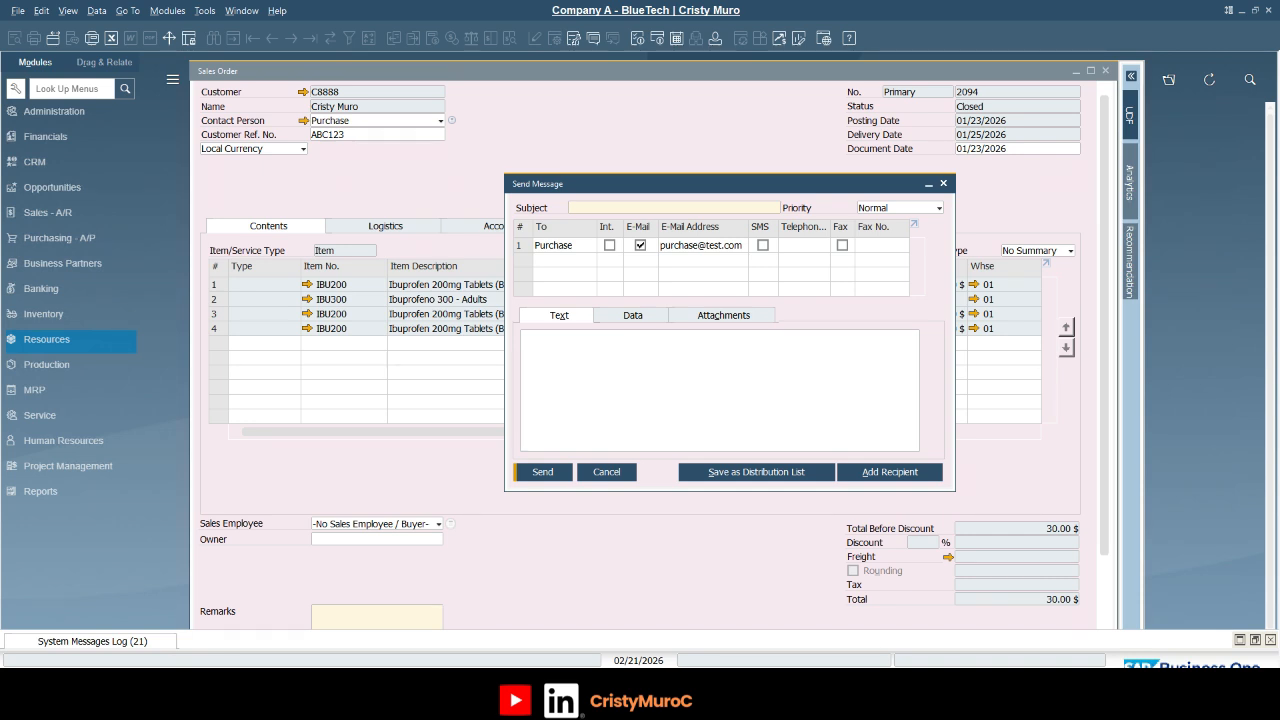
pyautogui.click(606, 471)
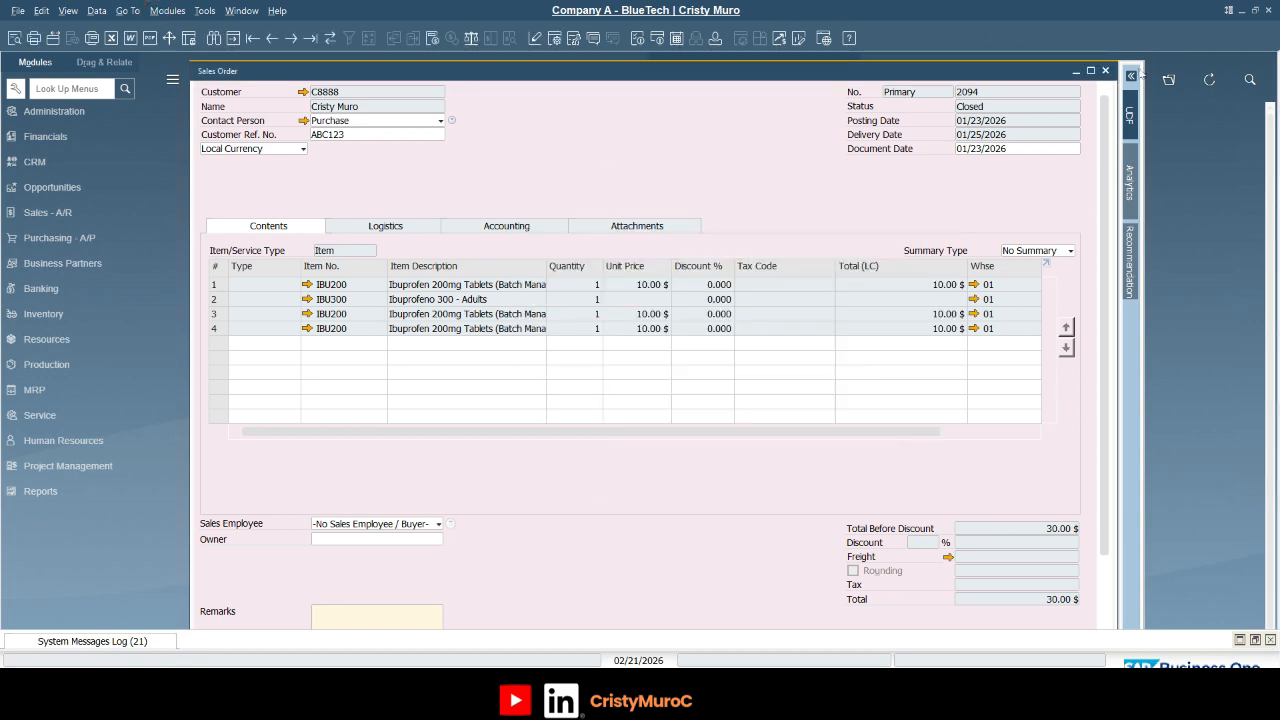
pyautogui.click(521, 153)
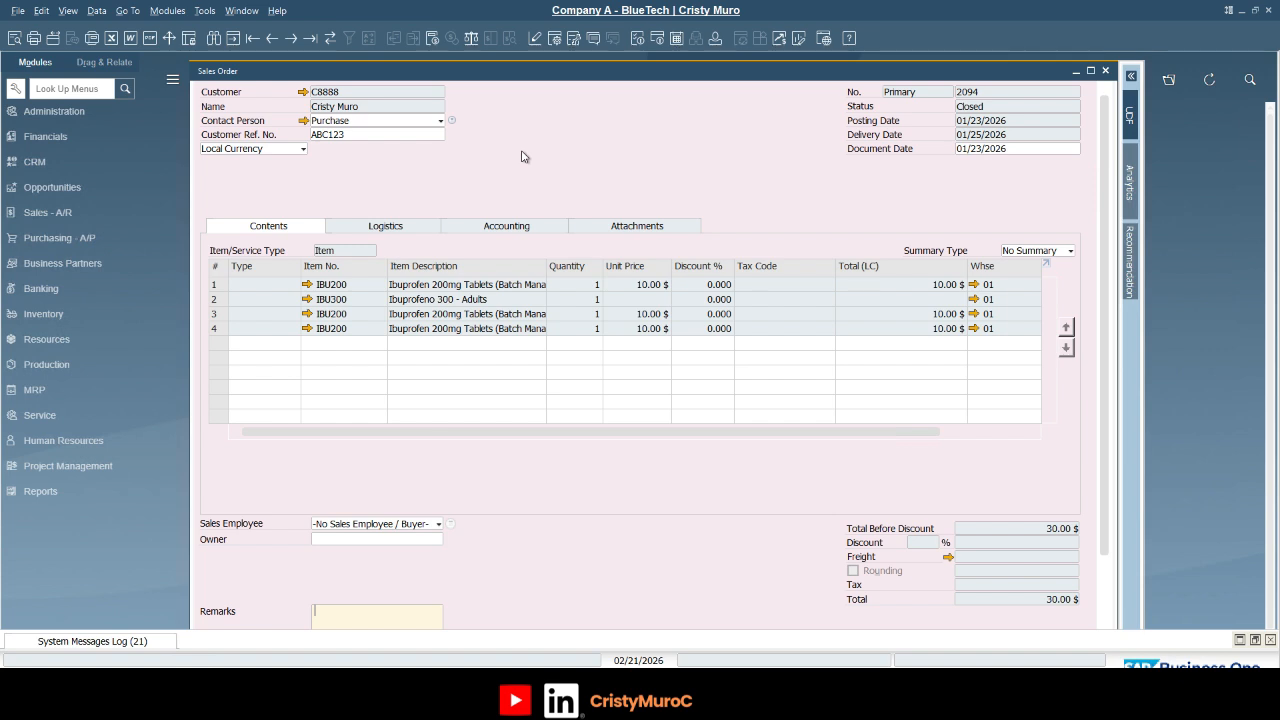
# Preview the sales order in its default A/R Sales Order (Item) layout, and close the preview
pyautogui.click(20, 12)
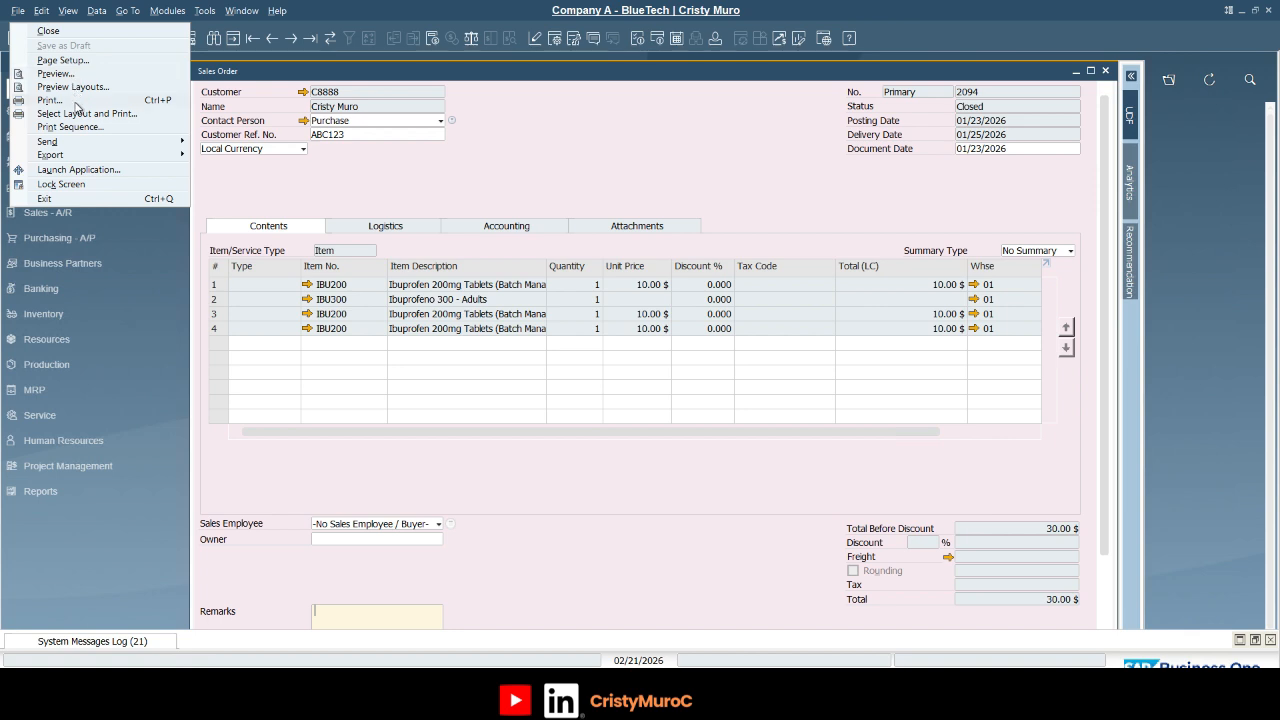
pyautogui.moveTo(96, 158)
pyautogui.click(357, 178)
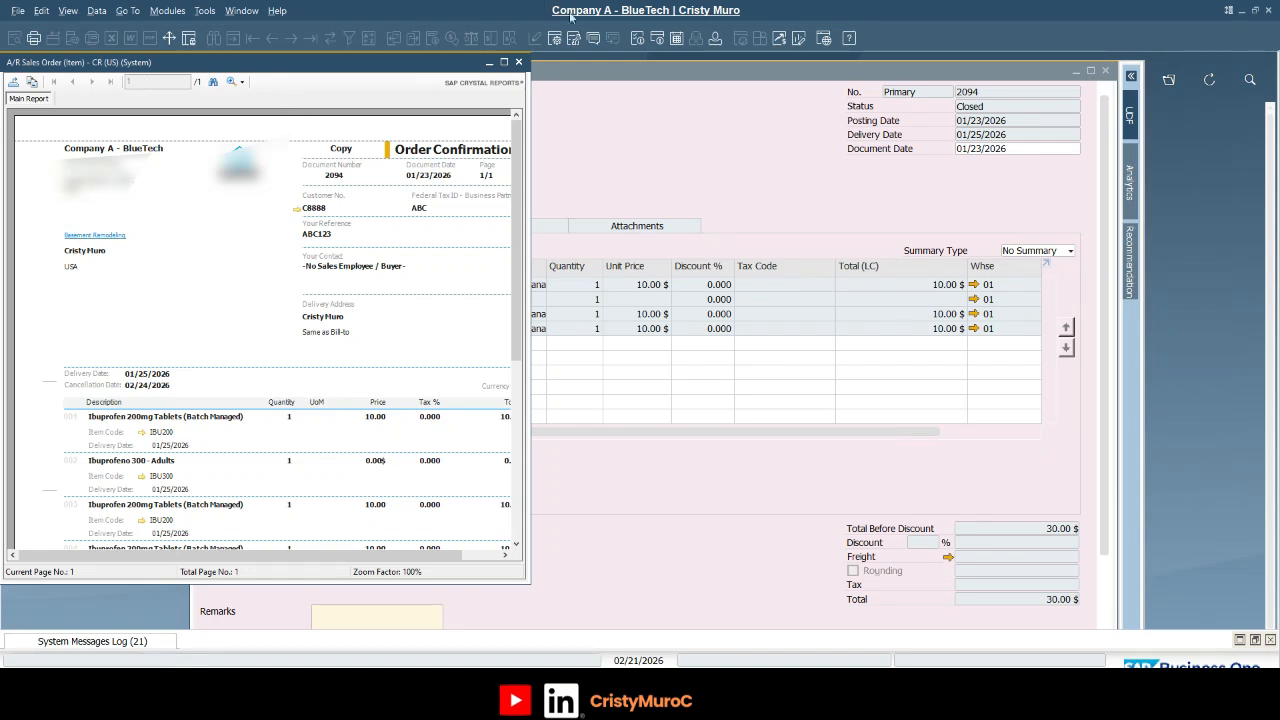
pyautogui.click(518, 62)
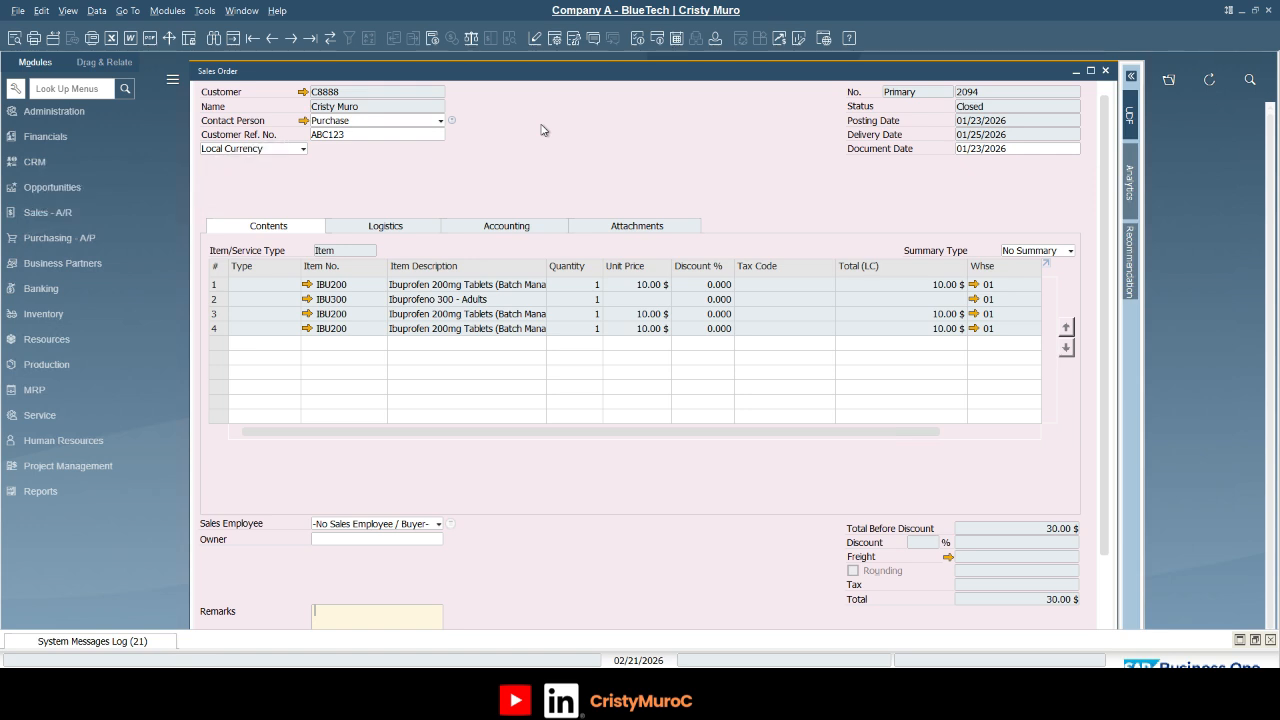
# Preview the sales order with the Order Confirmation (System) layout, and close the preview
pyautogui.click(19, 12)
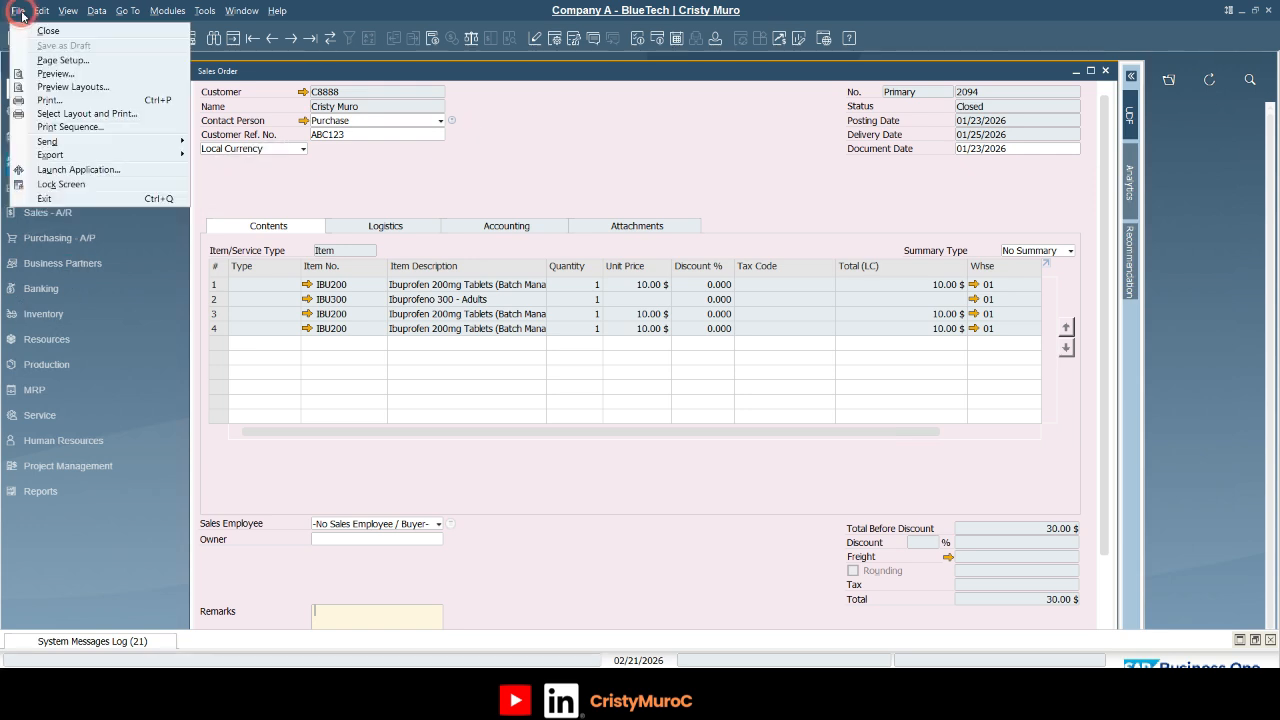
pyautogui.click(68, 87)
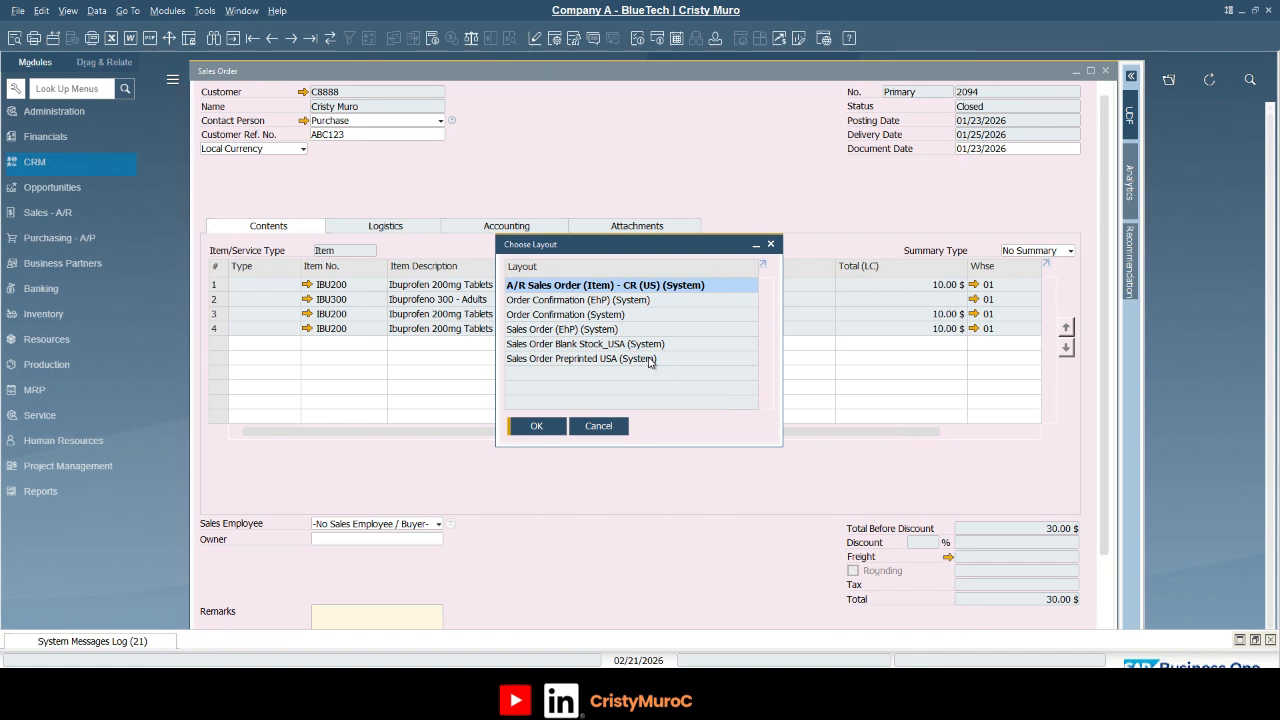
pyautogui.click(586, 315)
pyautogui.click(560, 427)
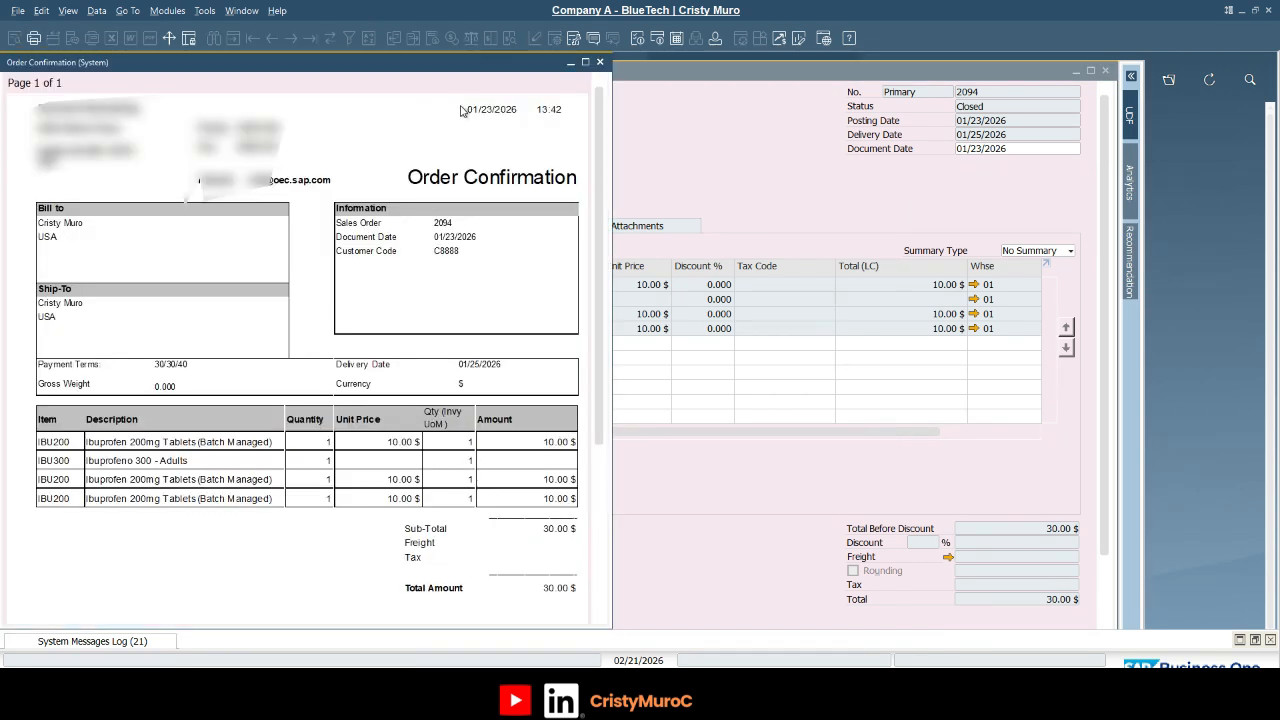
pyautogui.click(600, 62)
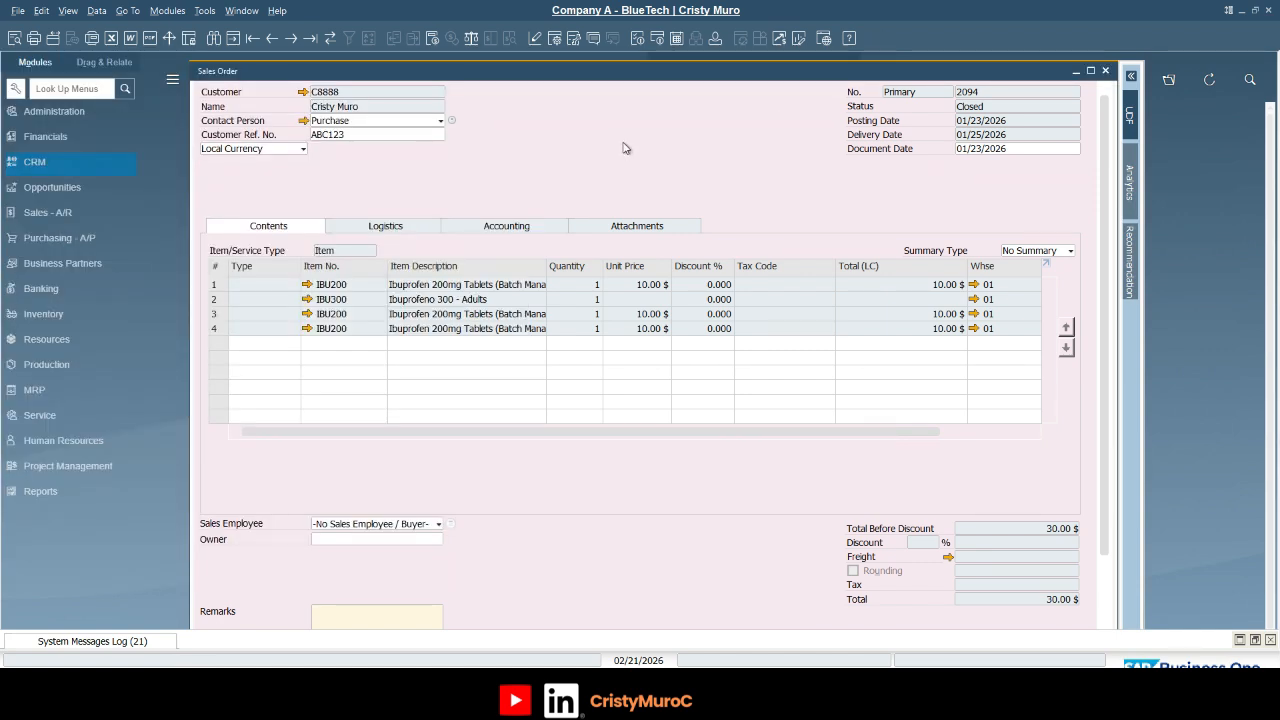
# Print the sales order with the Order Confirmation (System) layout
pyautogui.click(20, 12)
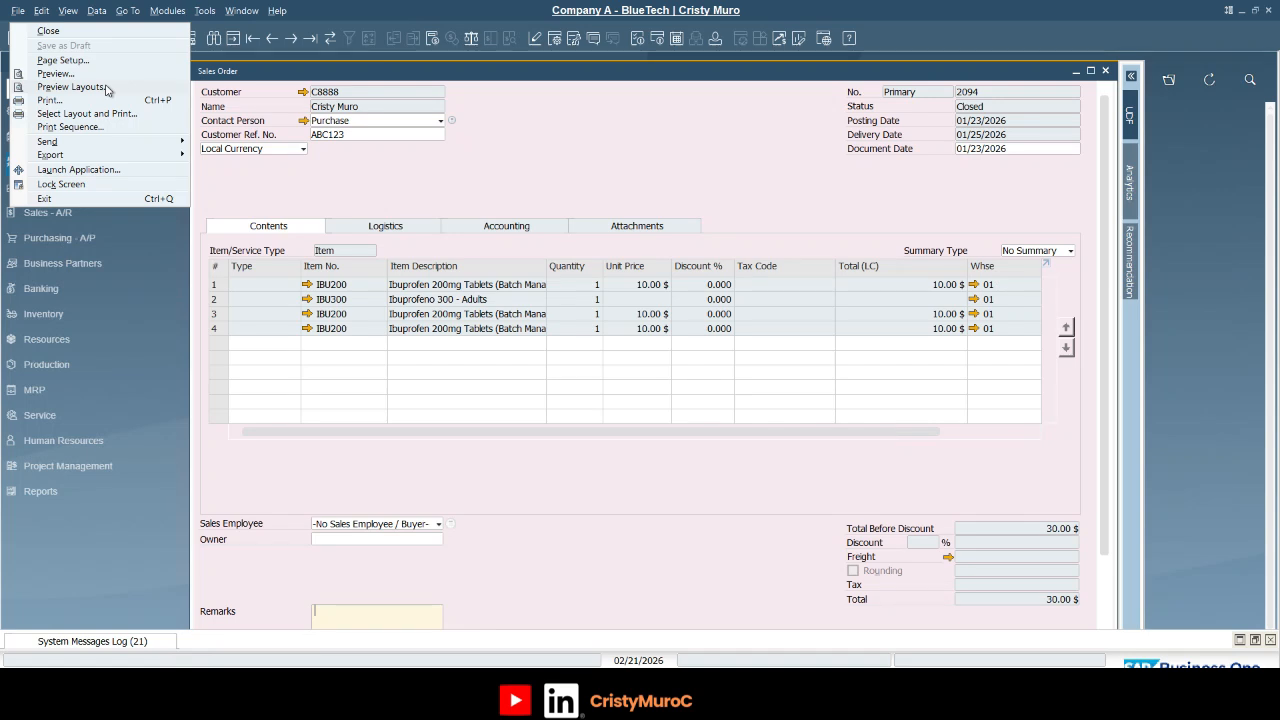
pyautogui.click(264, 174)
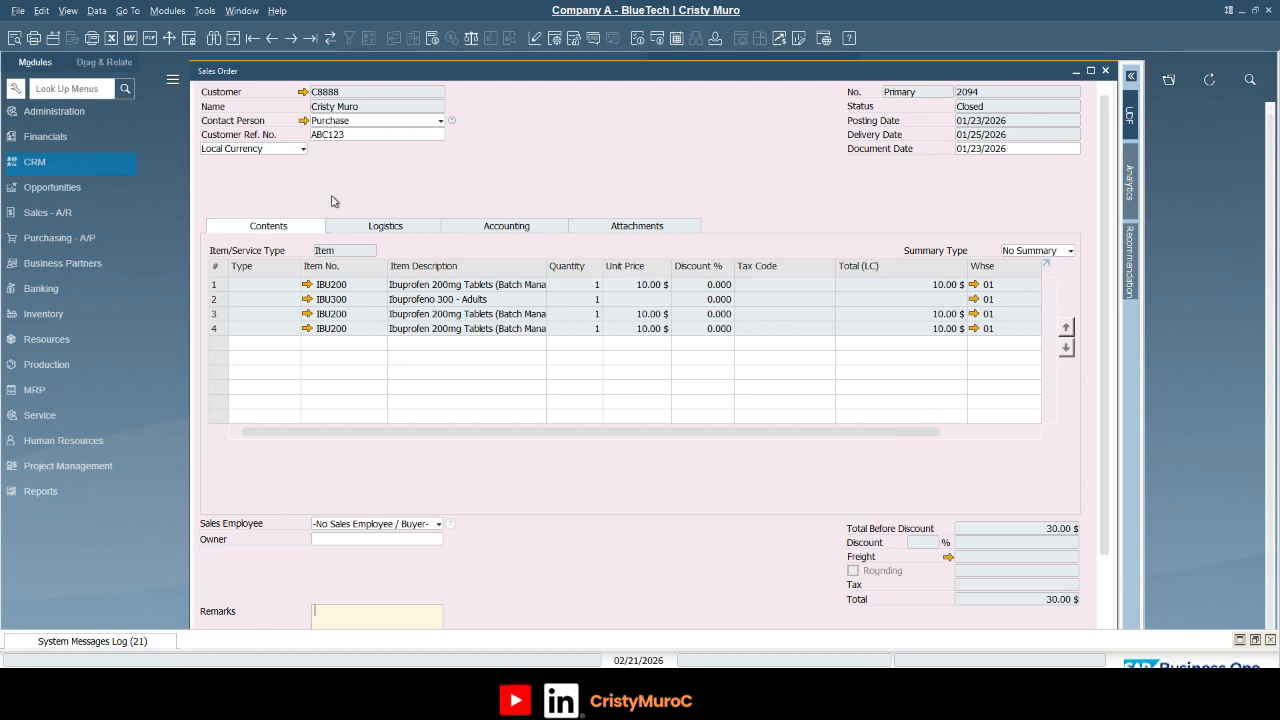
pyautogui.click(20, 12)
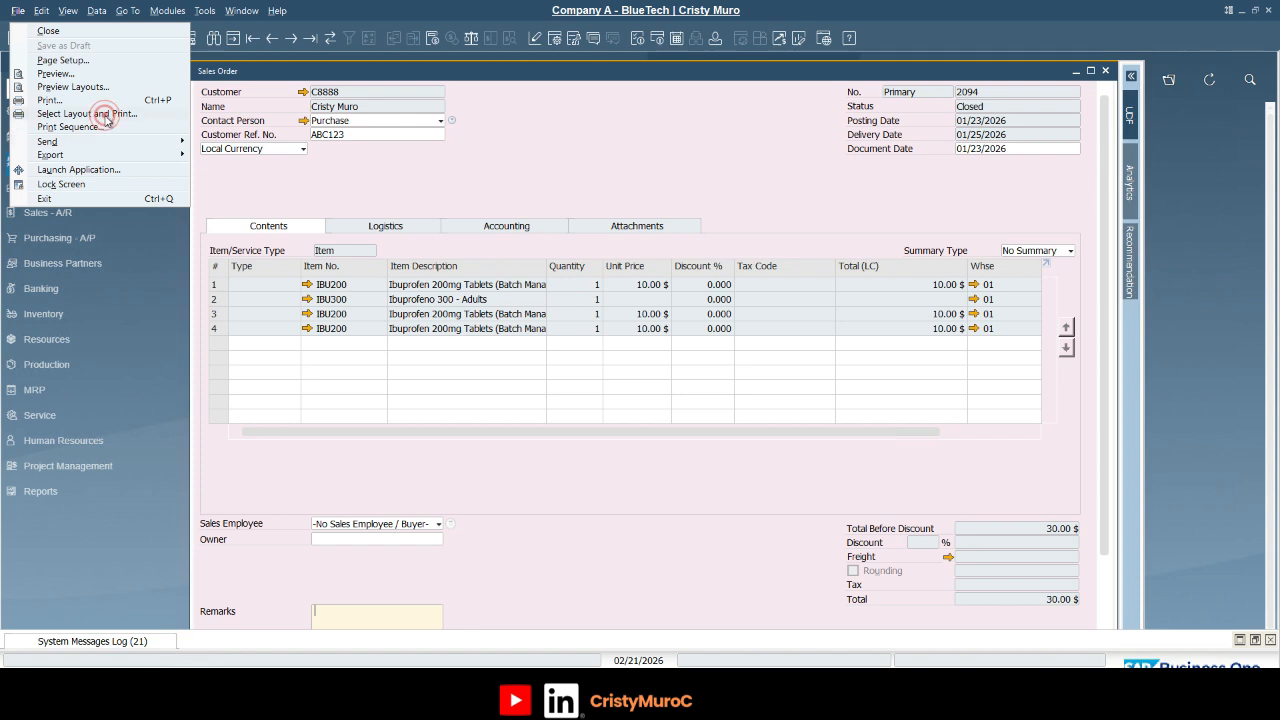
pyautogui.click(100, 113)
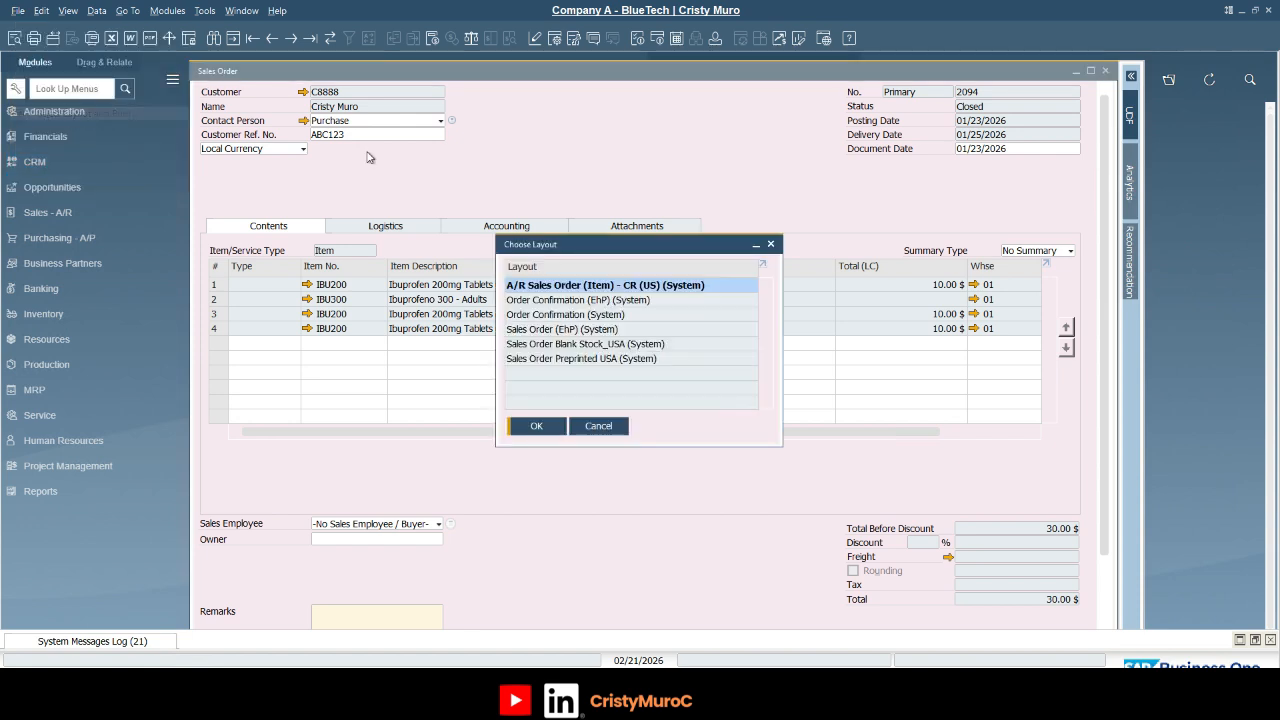
pyautogui.click(628, 316)
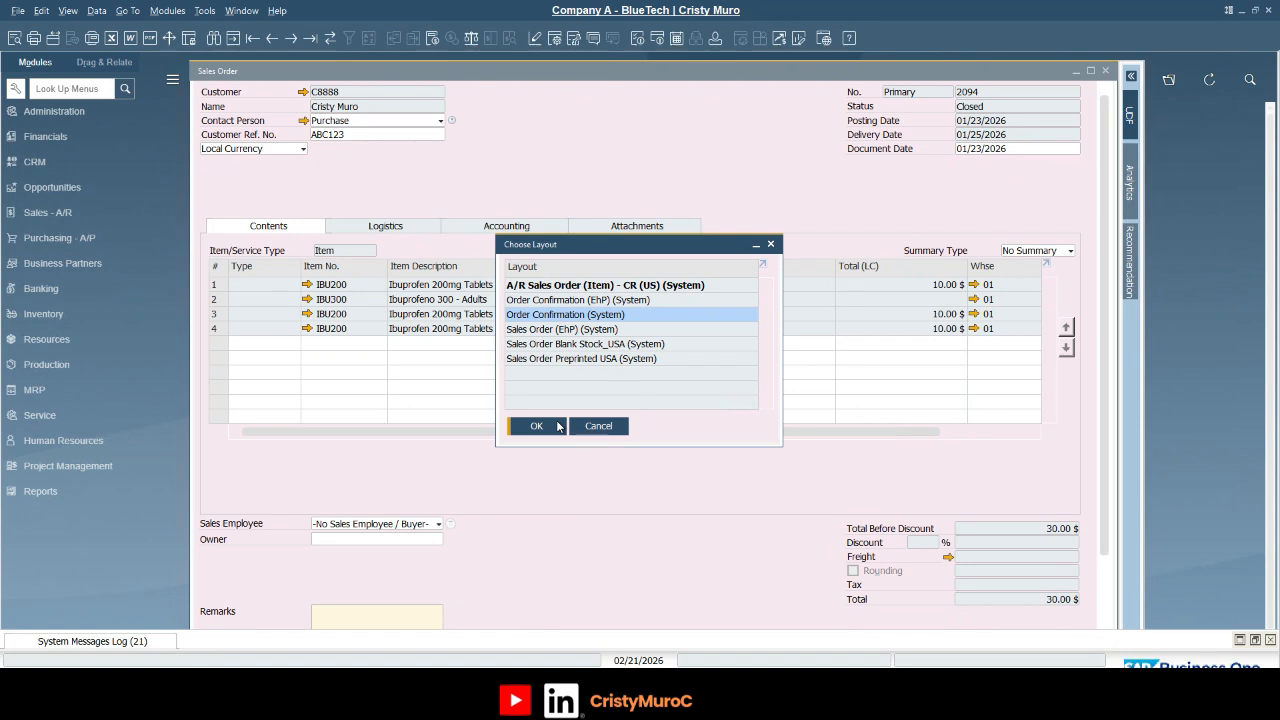
pyautogui.click(536, 426)
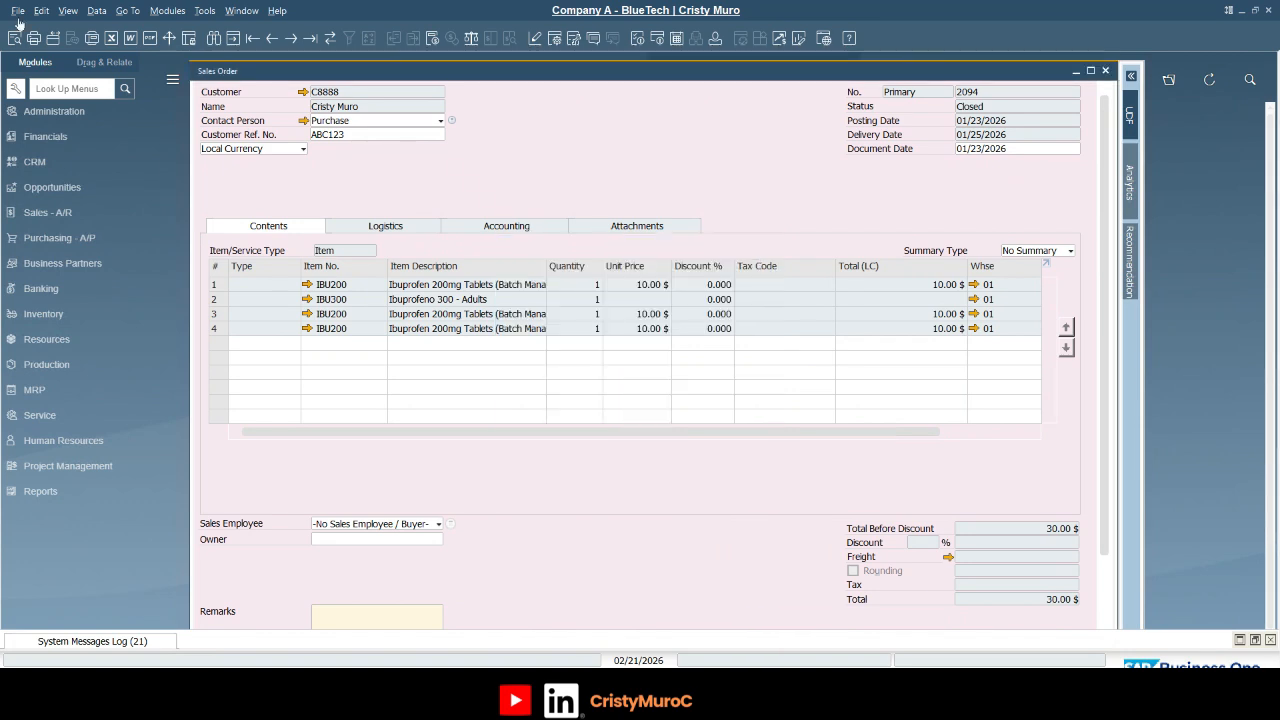